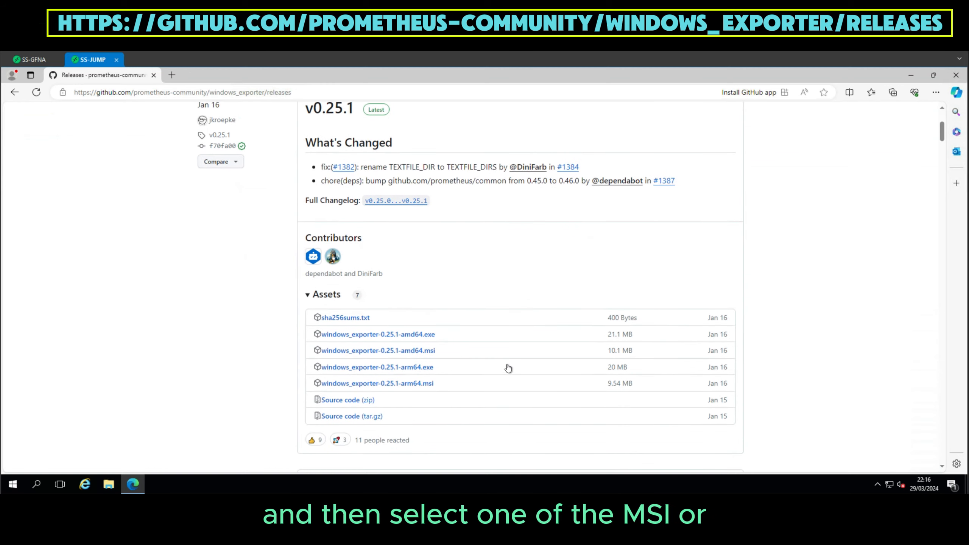
# Download windows_exporter-0.25.1-amd64.msi from the v0.25.1 release assets, show it in its download folder and close the browser.
pyautogui.click(424, 354)
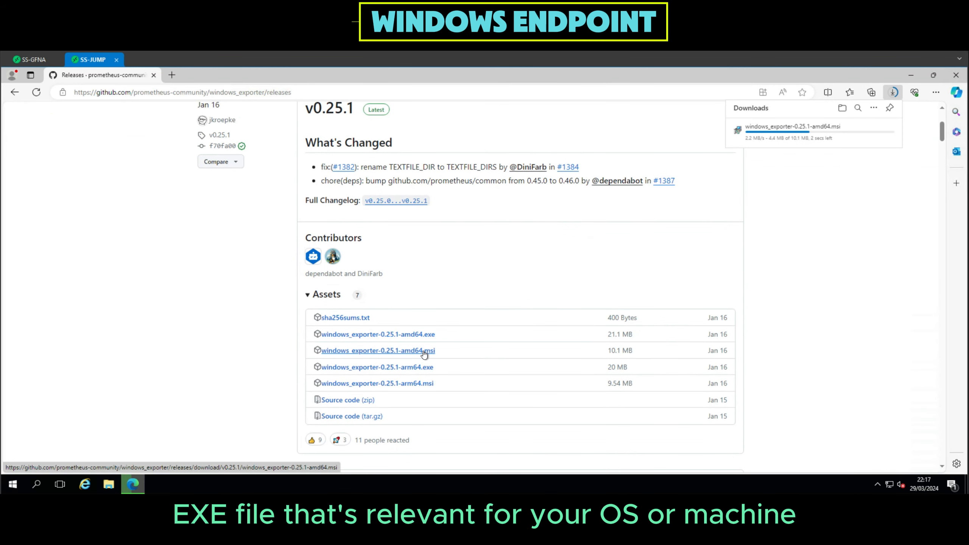
pyautogui.click(886, 130)
pyautogui.click(859, 165)
pyautogui.click(753, 240)
pyautogui.click(753, 253)
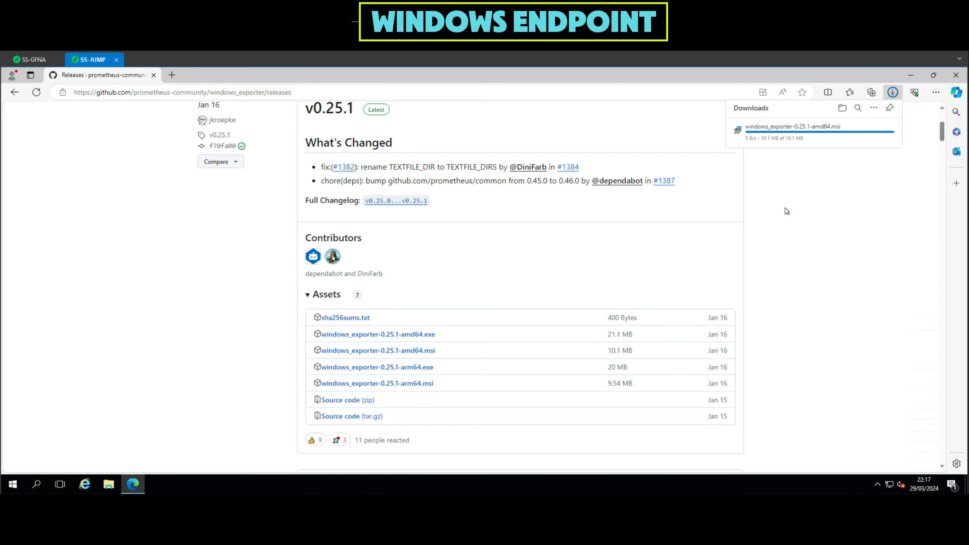
pyautogui.click(956, 76)
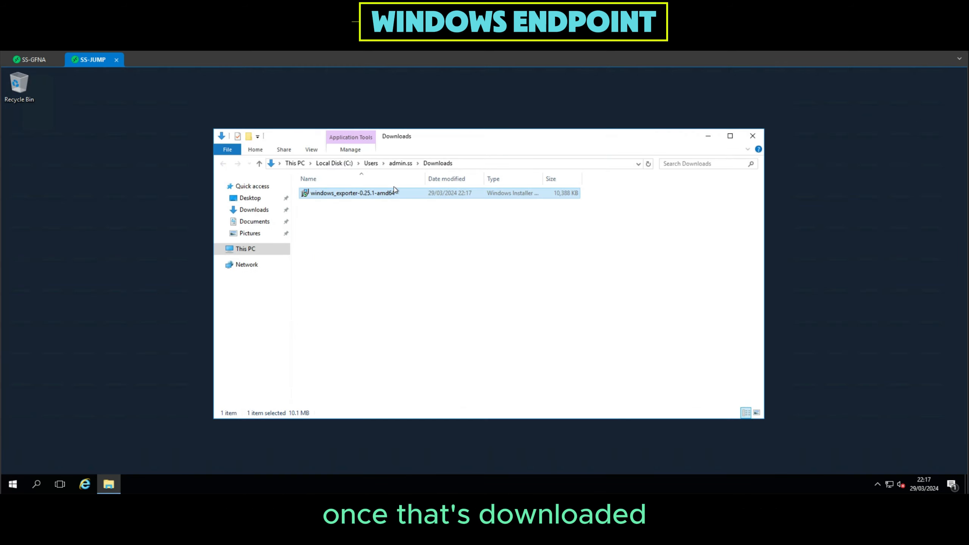
# Install the downloaded windows_exporter-0.25.1-amd64 package, allowing it to run, and close the Downloads folder.
pyautogui.rightClick(393, 195)
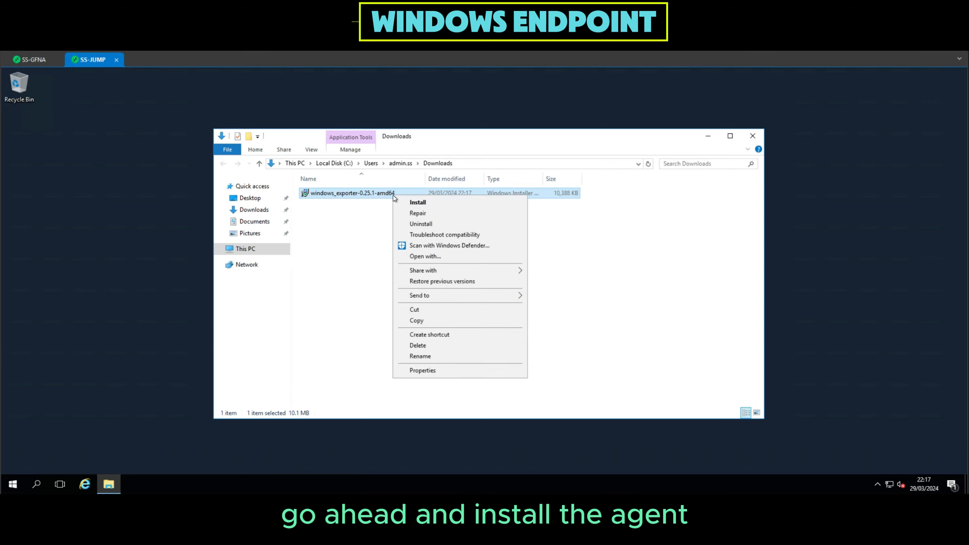
pyautogui.click(414, 201)
pyautogui.click(511, 287)
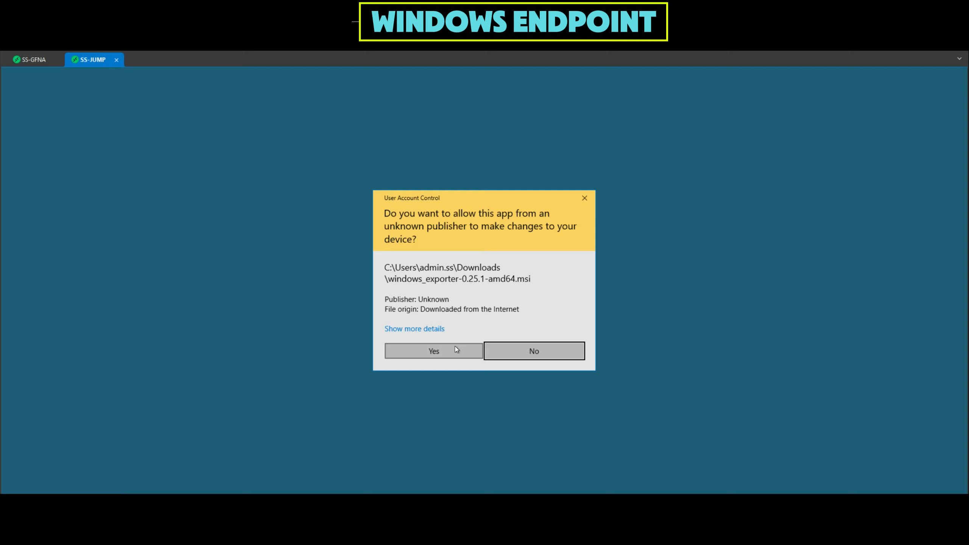
pyautogui.click(455, 350)
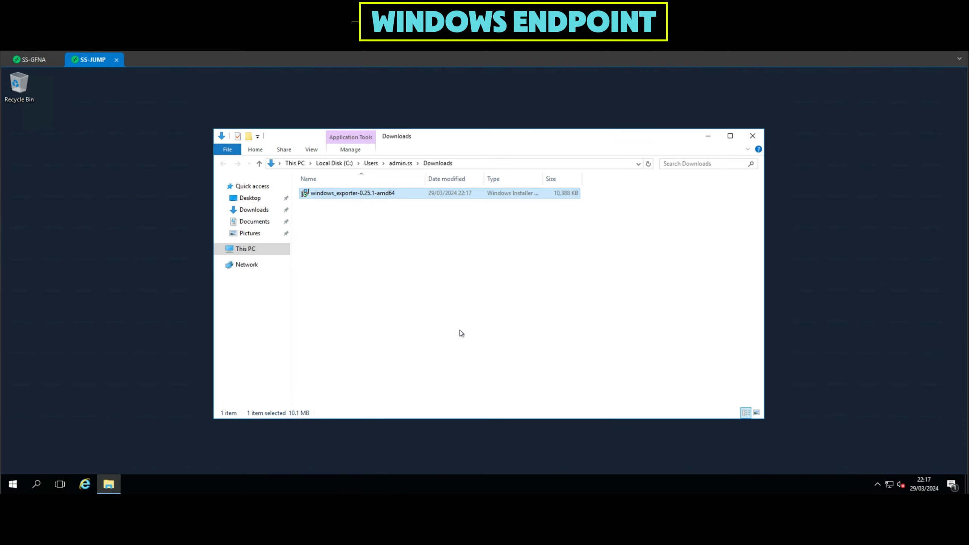
pyautogui.click(752, 136)
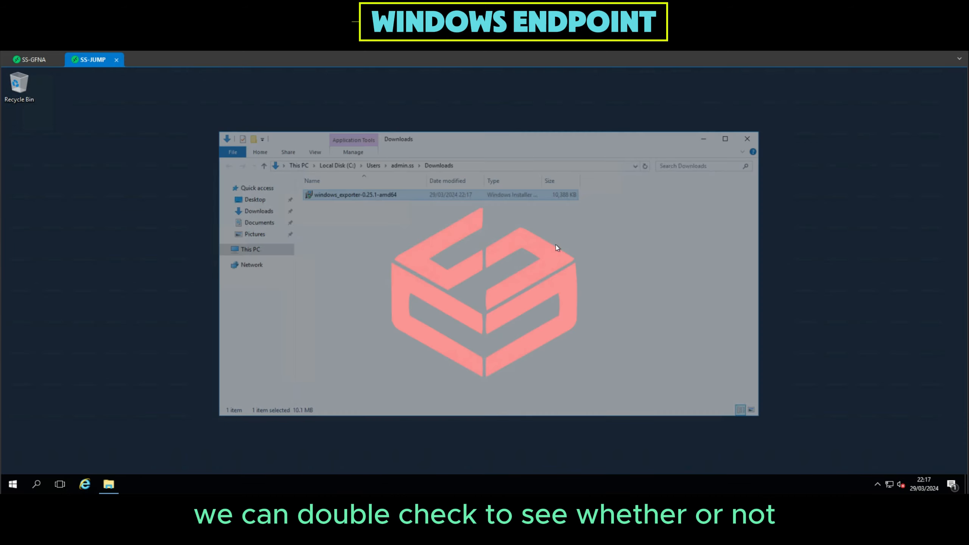
# Open Windows Services, check the status of the windows_exporter service, and close the window.
pyautogui.click(15, 485)
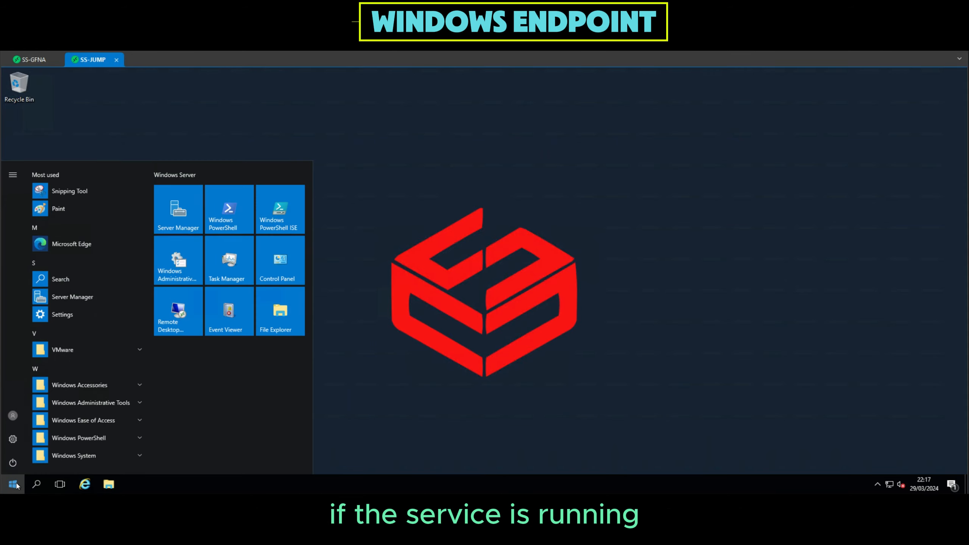
pyautogui.write('services')
pyautogui.press('Return')
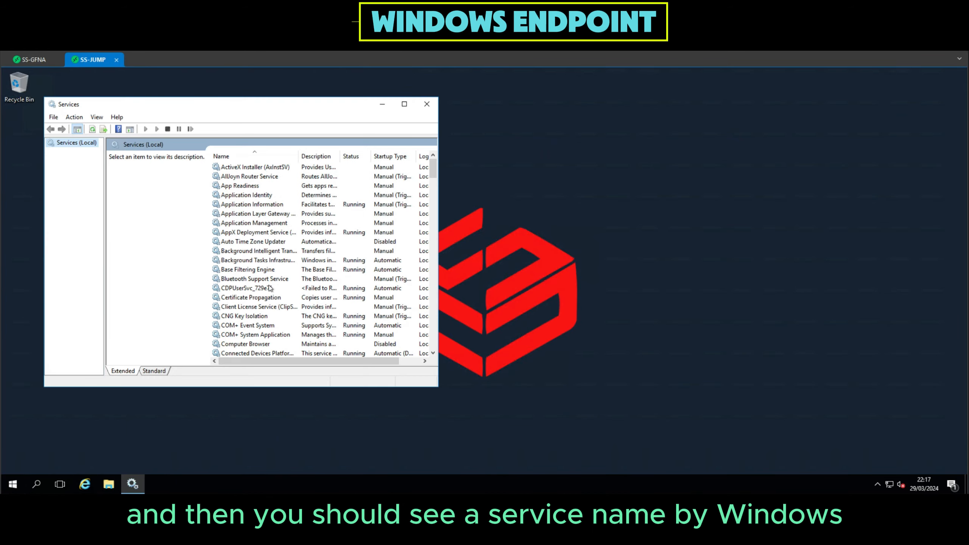
pyautogui.scroll(-20, 269, 290)
pyautogui.scroll(-13, 269, 290)
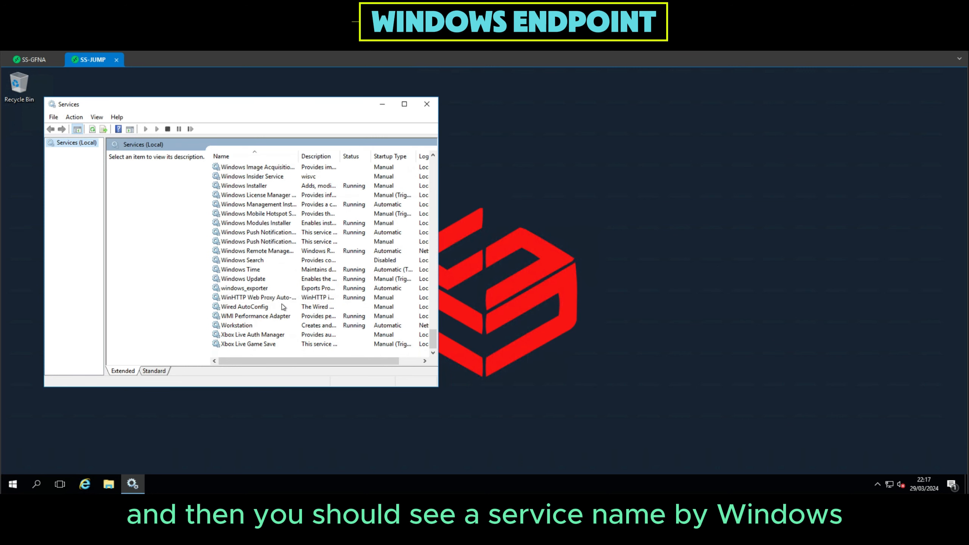
pyautogui.click(290, 290)
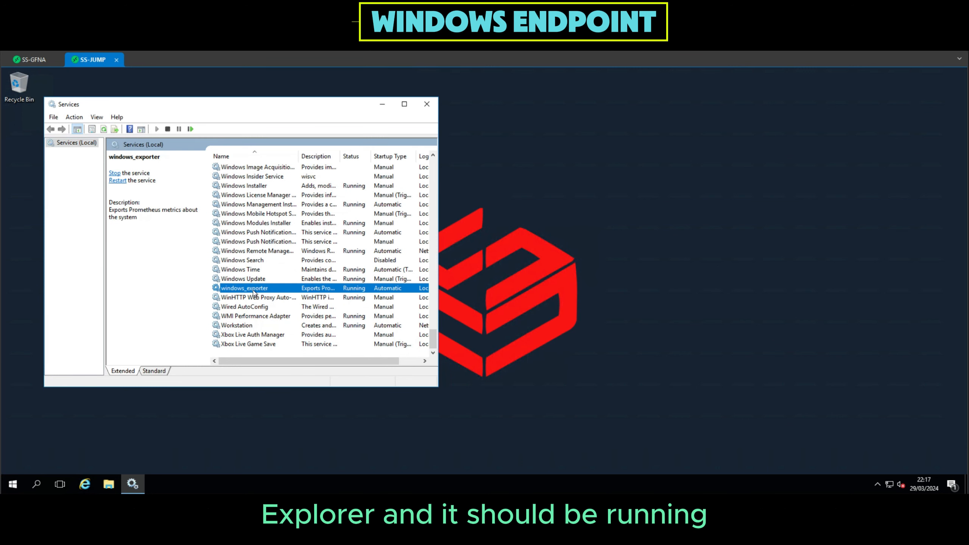
pyautogui.click(428, 109)
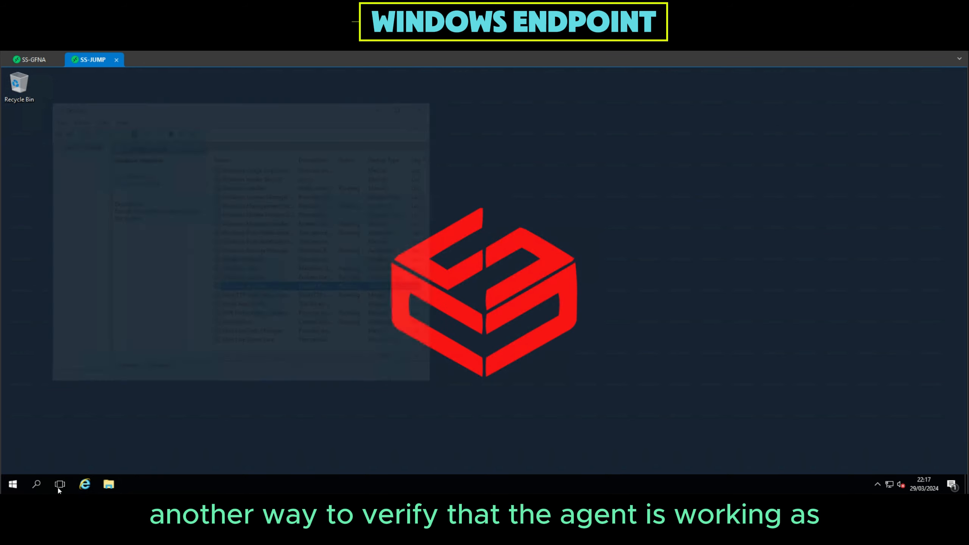
# Browse to localhost:9182 in Microsoft Edge, view the exporter's Health Check page, and close the browser.
pyautogui.click(12, 484)
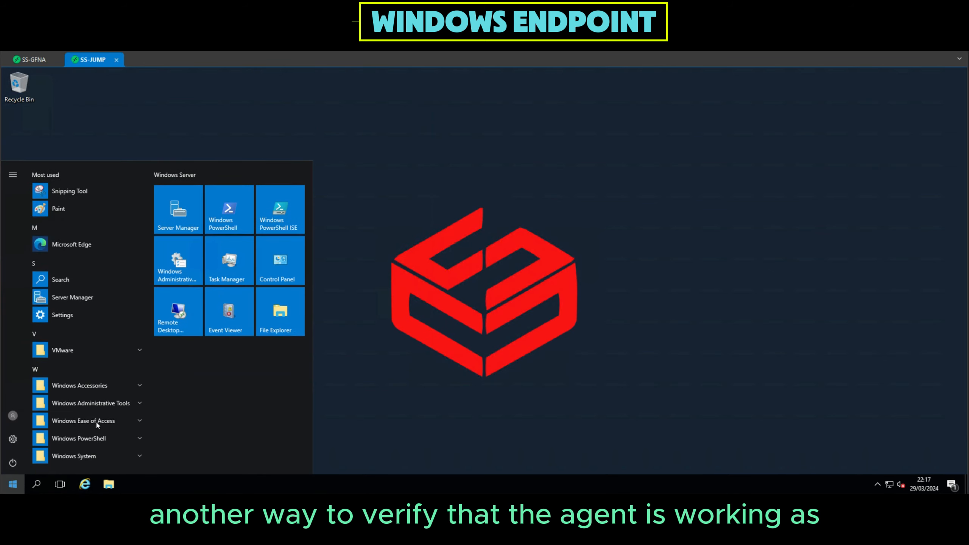
pyautogui.click(82, 244)
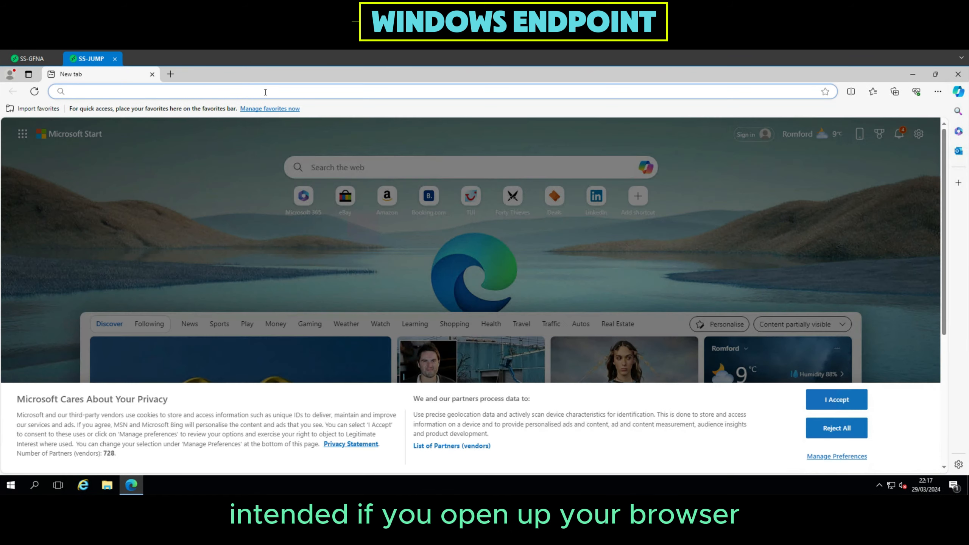
pyautogui.click(264, 92)
pyautogui.write('localhost:')
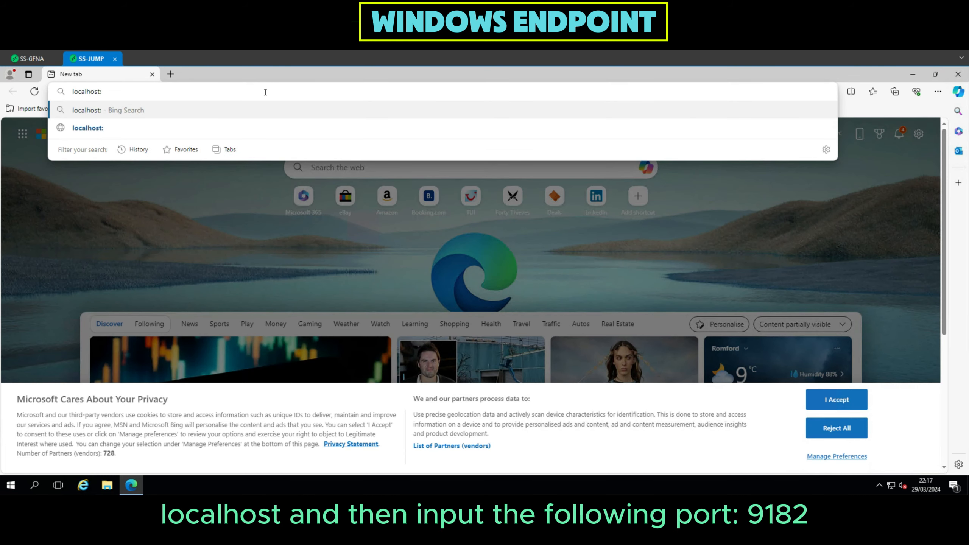
pyautogui.write('9182')
pyautogui.press('Return')
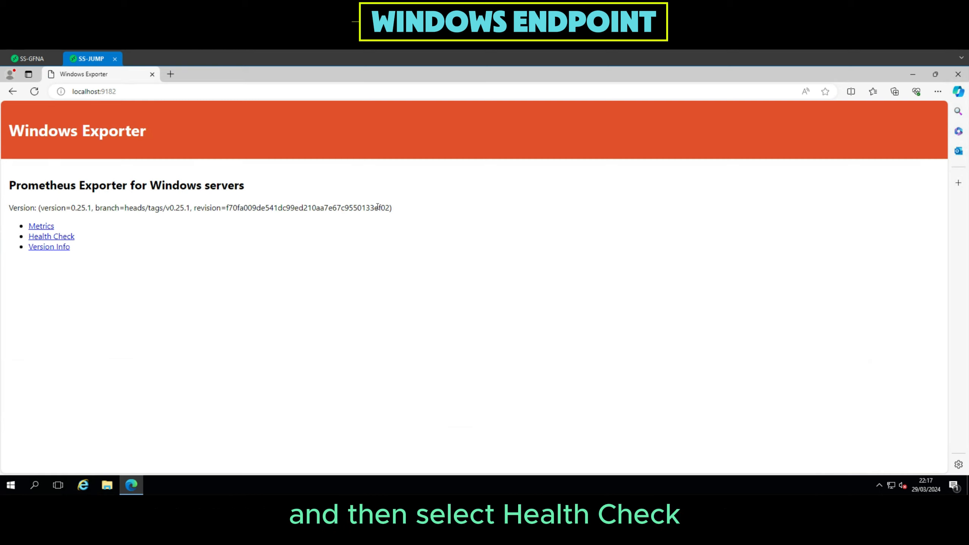
pyautogui.click(50, 237)
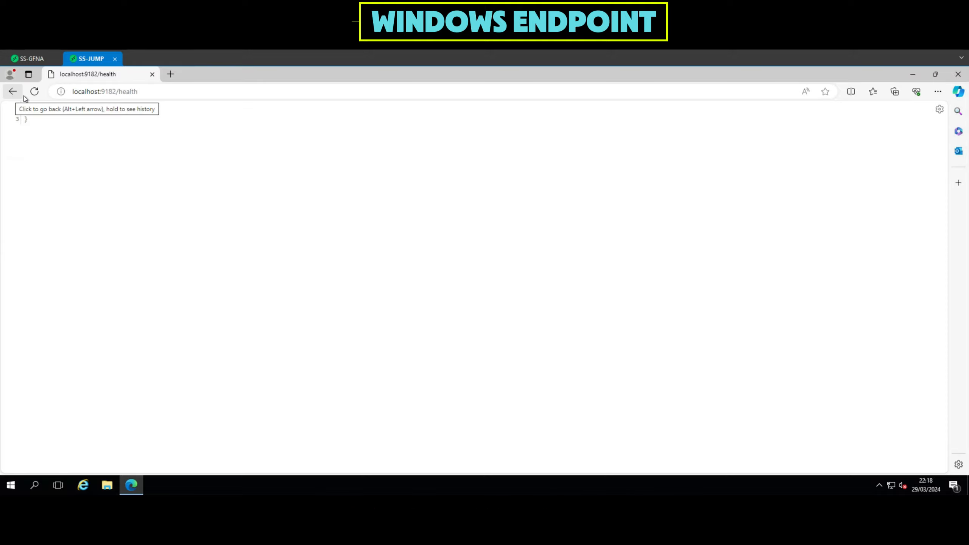
pyautogui.click(958, 74)
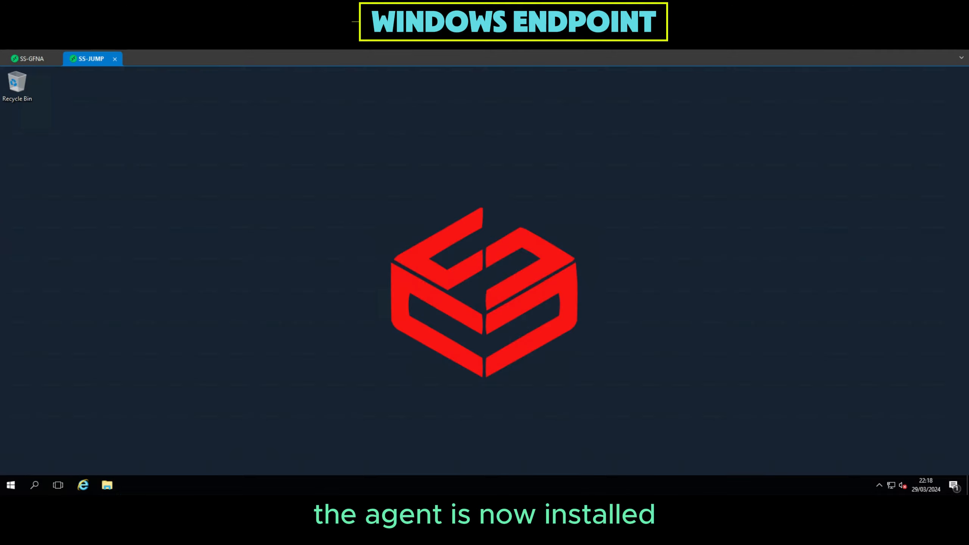
# Switch to the SS-GFNA server and browse to the C:\grafana_addon\prometheus folder in File Explorer.
pyautogui.click(66, 61)
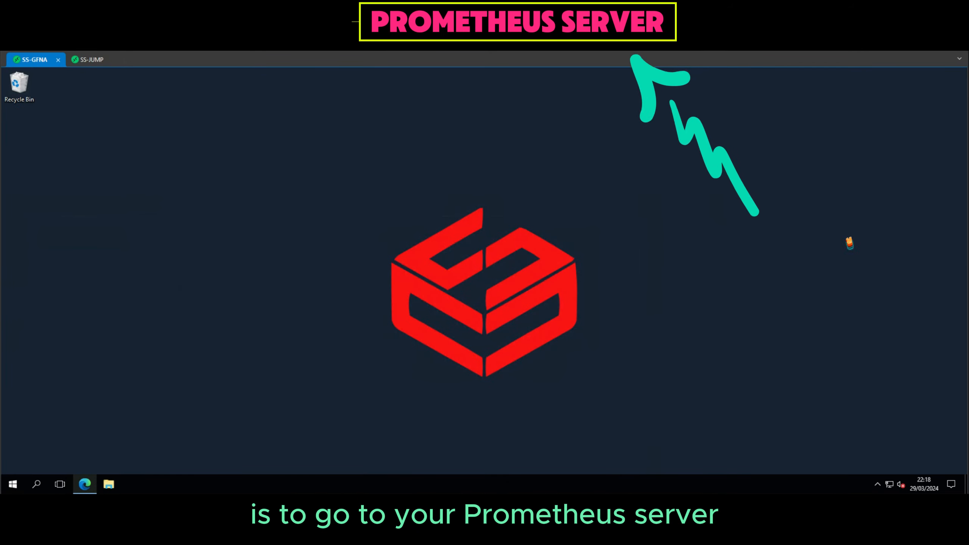
pyautogui.click(111, 485)
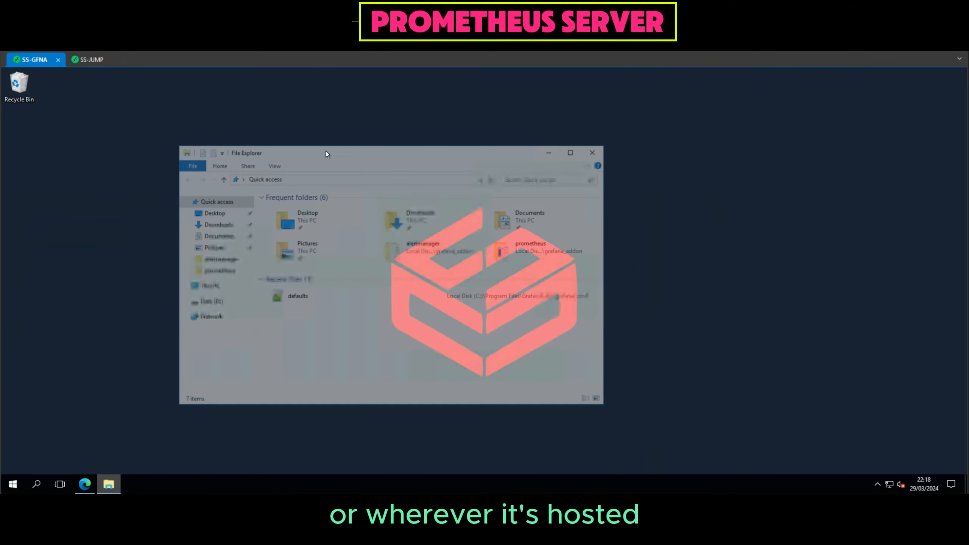
pyautogui.click(216, 290)
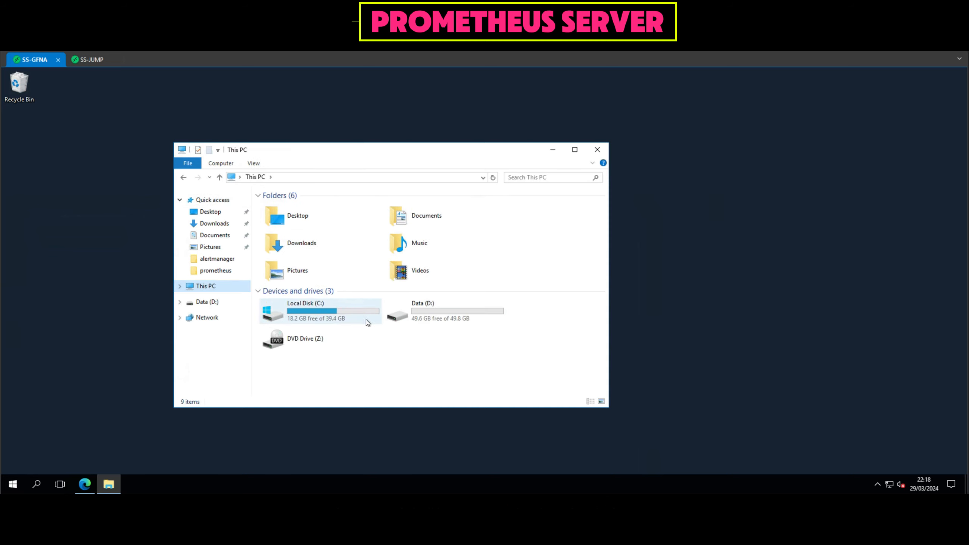
pyautogui.doubleClick(325, 316)
pyautogui.doubleClick(321, 208)
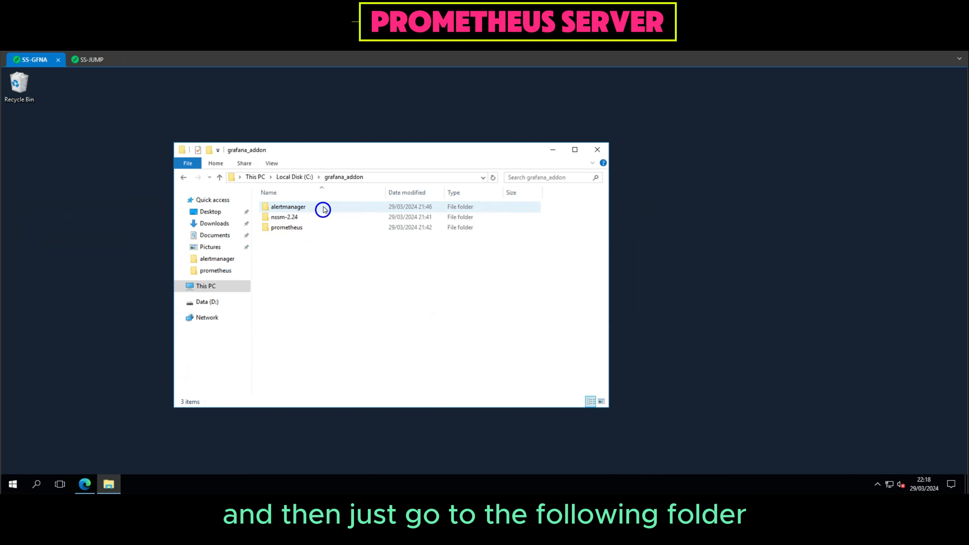
pyautogui.click(318, 232)
pyautogui.doubleClick(318, 232)
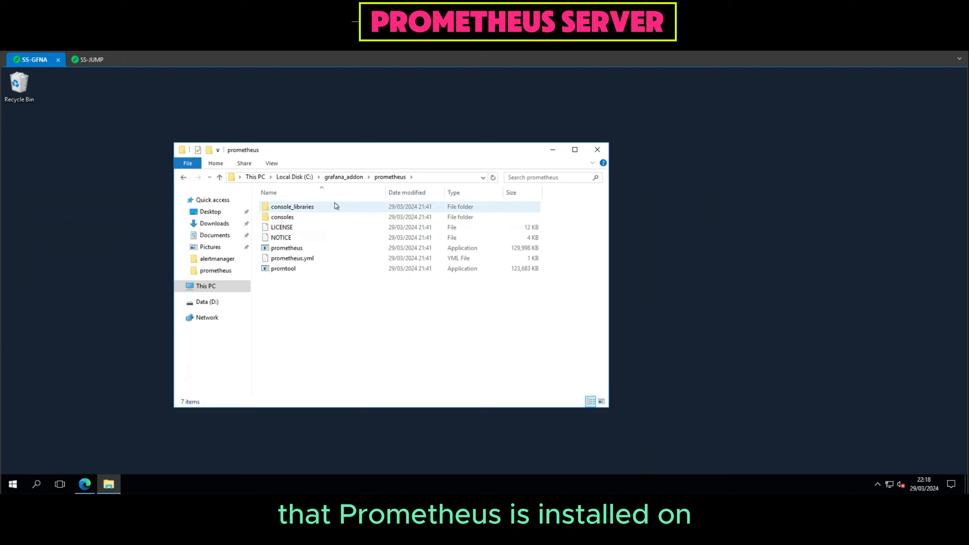
# Open prometheus.yml from the prometheus folder for editing in Notepad++.
pyautogui.click(319, 260)
pyautogui.rightClick(315, 261)
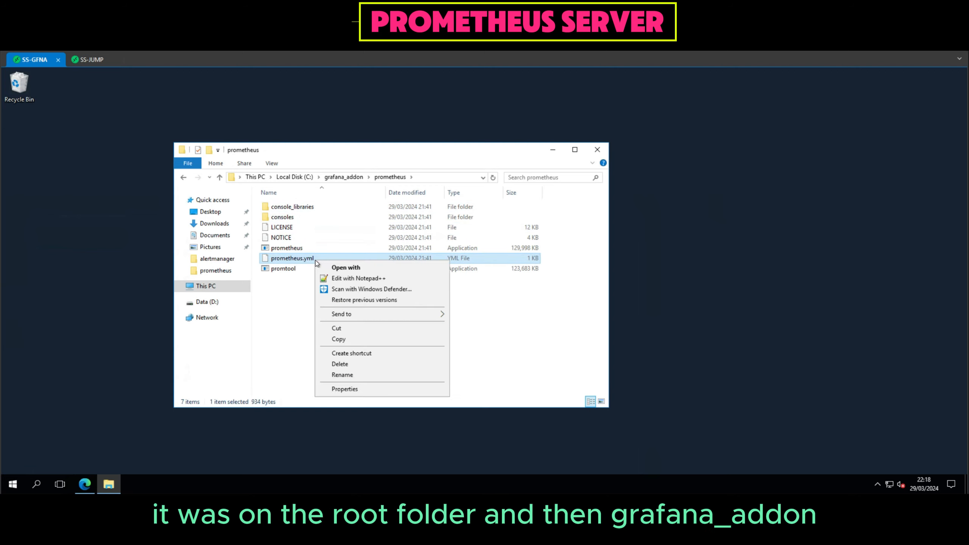
pyautogui.click(360, 281)
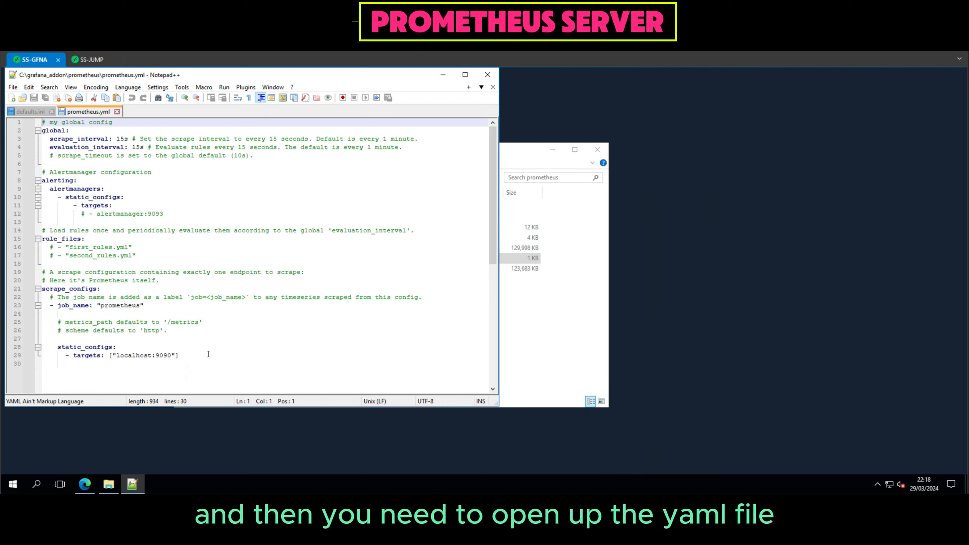
# Replace the static_configs block at the end of prometheus.yml with the copied "Windows Exporter" template containing targets localhost:9090 and SS-JUMP:9182 and relabel_configs.
pyautogui.click(209, 354)
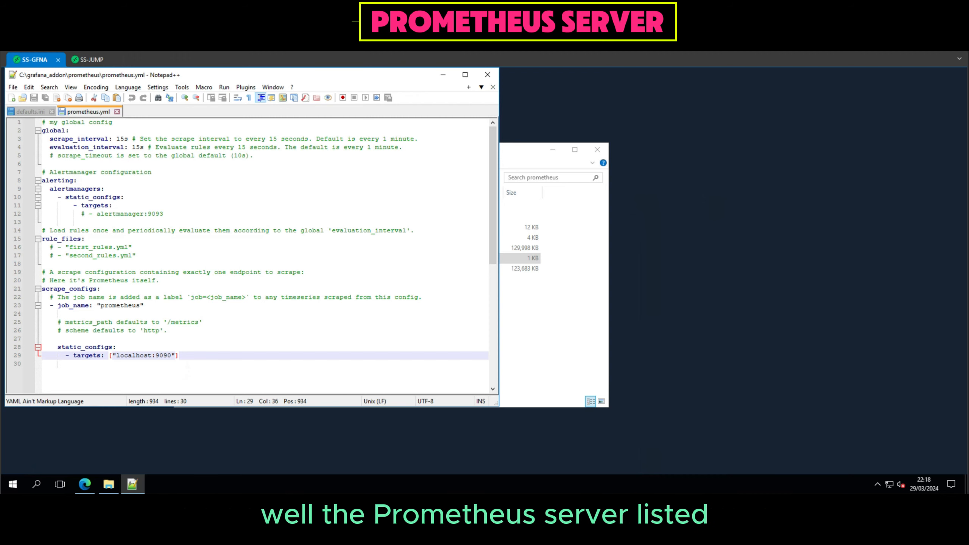
pyautogui.doubleClick(59, 348)
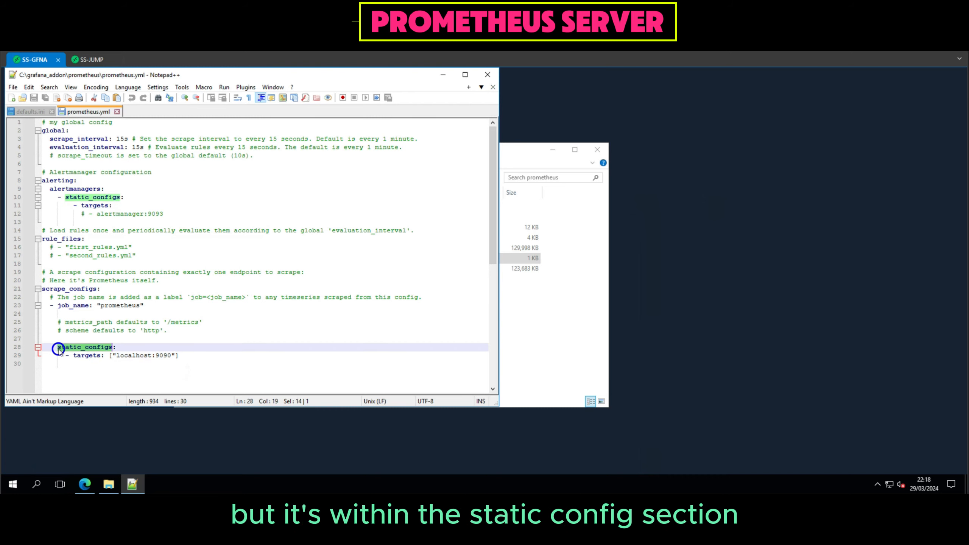
pyautogui.click(117, 367)
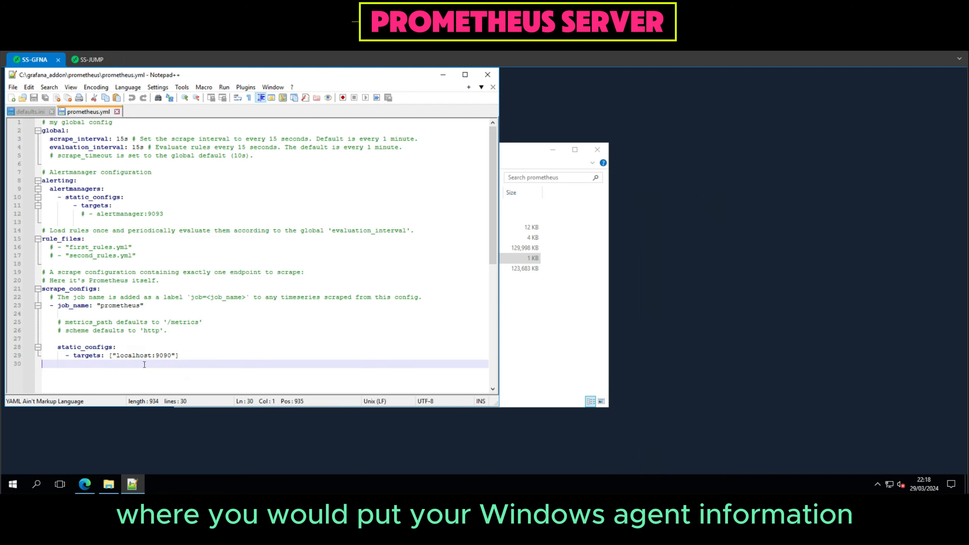
pyautogui.moveTo(58, 347); pyautogui.dragTo(159, 364)
pyautogui.hotkey('ctrl', 'v')
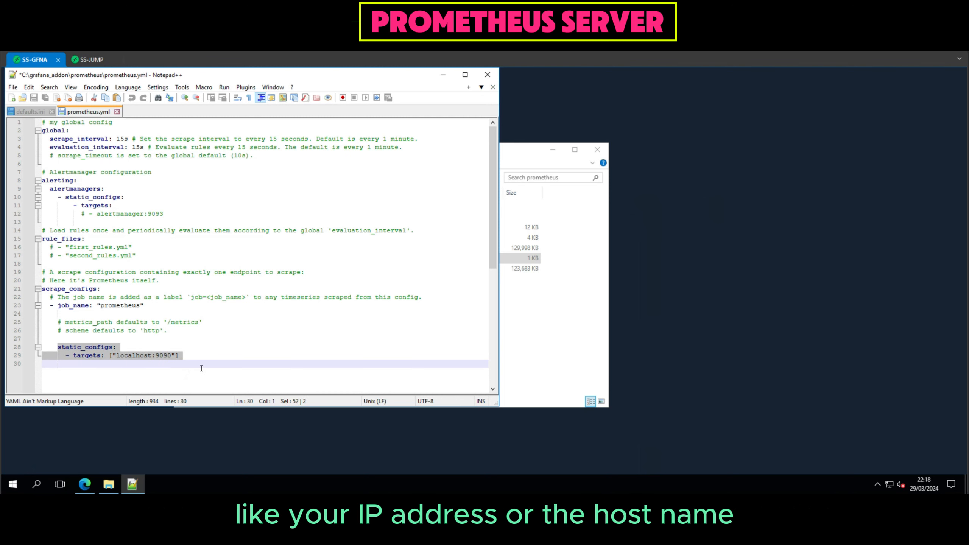
pyautogui.write('scrape_configs:   # The job name is added as a label `job=<job_name>` to any timeseries scraped from this config.   - job_name: "Windows Exporter"      # metrics_path defaults to \'/metrics\'     # scheme defaults to \'http\'.      static_configs:       - targets: ["localhost:9090"]         labels:       - targets: ["SS-JUMP:9182"]         labels:      relabel_configs:       - source_labels: [__address__]         regex: ([^:]+):\\d+         target_label: instance         replacement: ${1}')
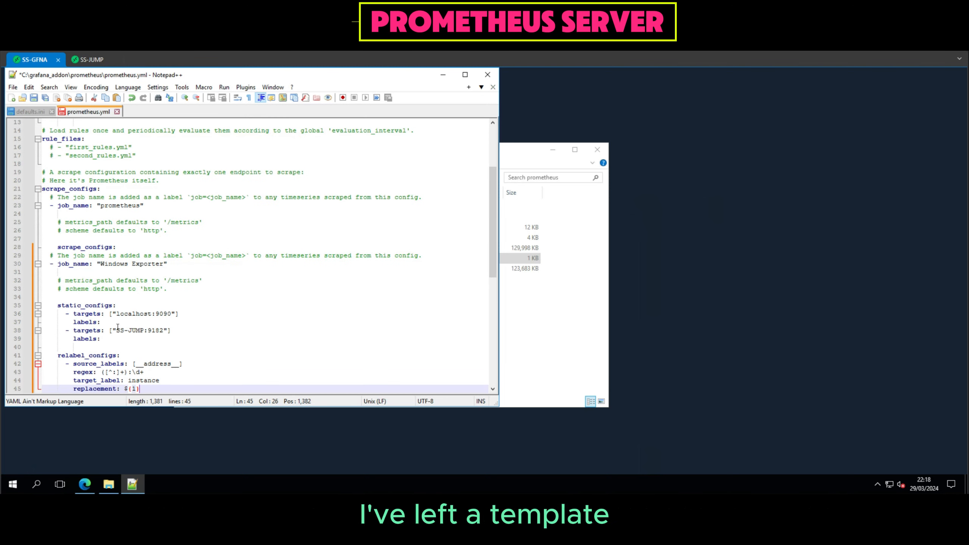
# Review the pasted configuration's Windows Exporter job name, SS-JUMP target and the regex line under relabel_configs.
pyautogui.scroll(1, 117, 327)
pyautogui.scroll(1, 118, 327)
pyautogui.scroll(-1, 117, 327)
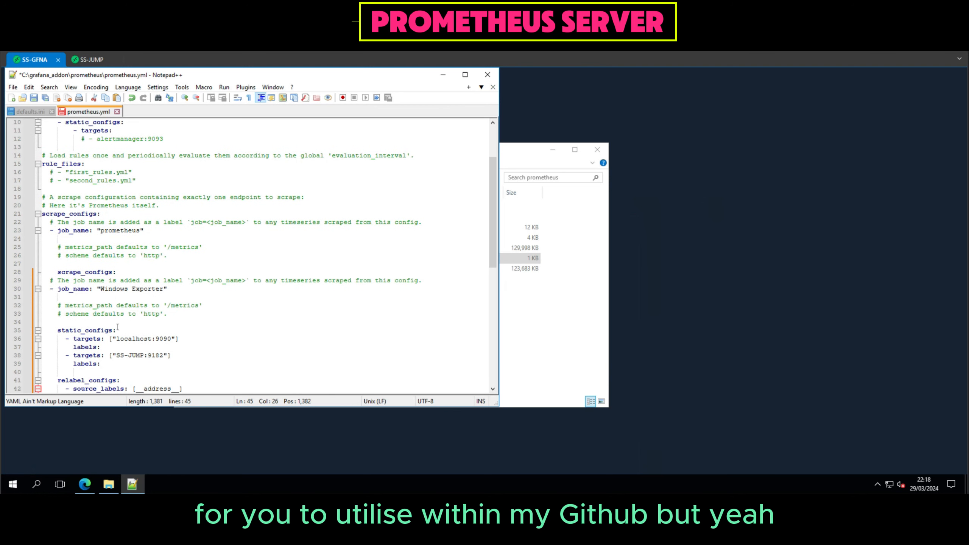
pyautogui.moveTo(170, 290); pyautogui.dragTo(100, 289)
pyautogui.scroll(-3, 113, 298)
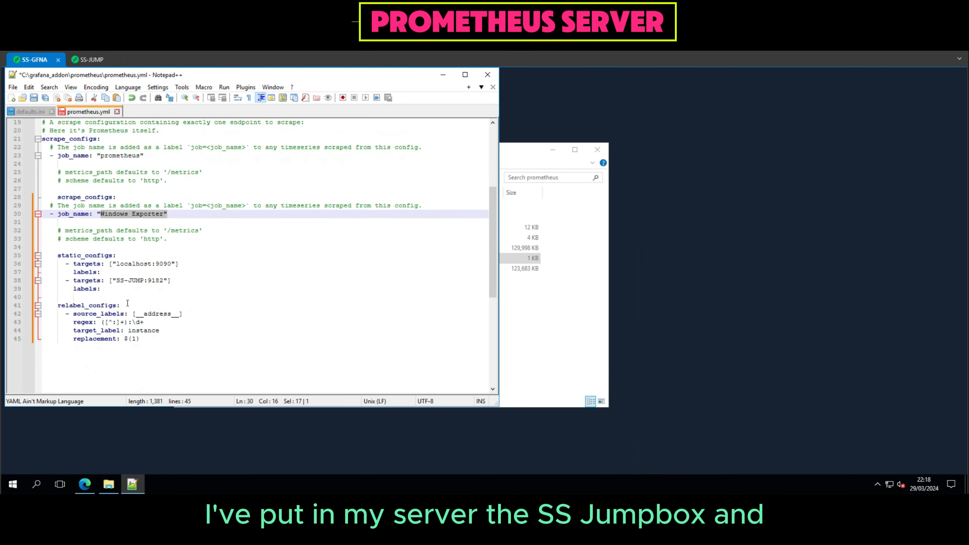
pyautogui.click(164, 281)
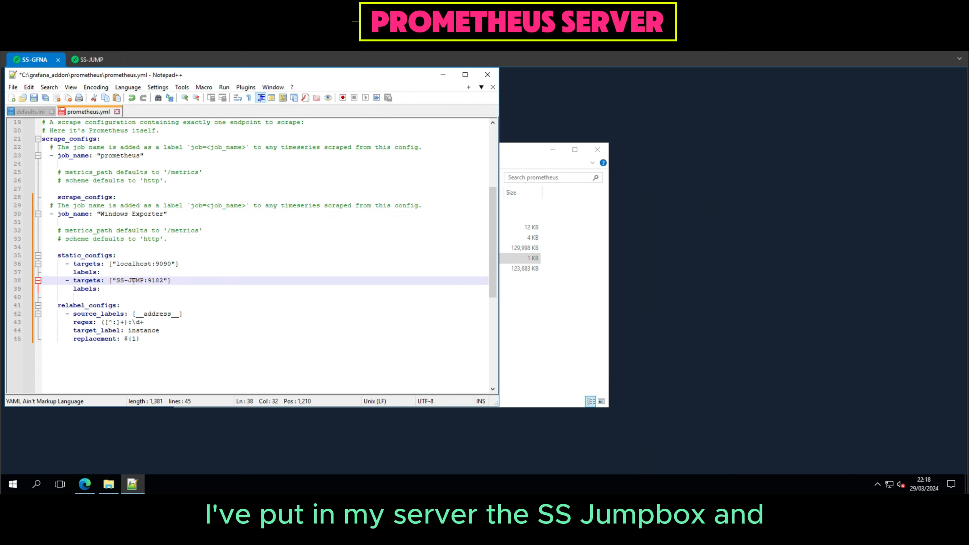
pyautogui.click(165, 304)
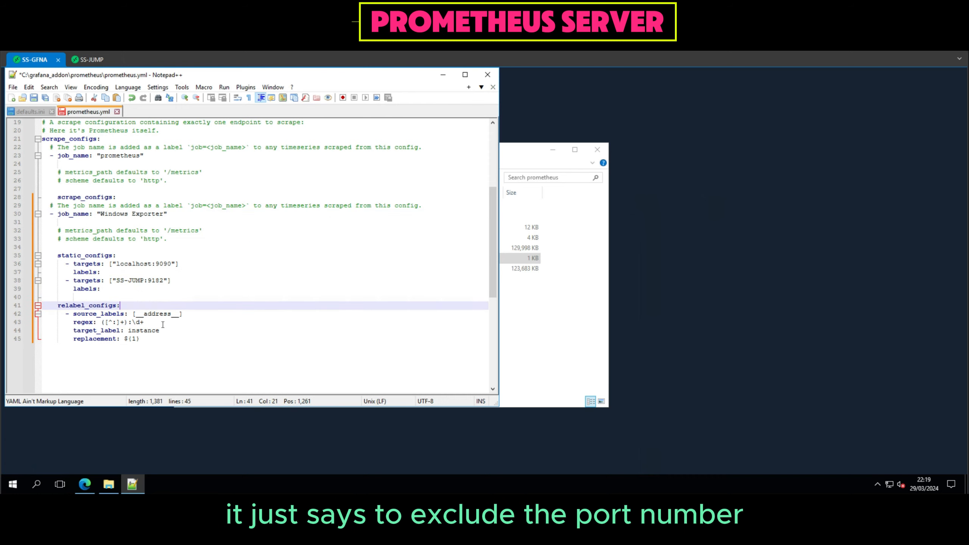
pyautogui.moveTo(163, 324); pyautogui.dragTo(79, 323)
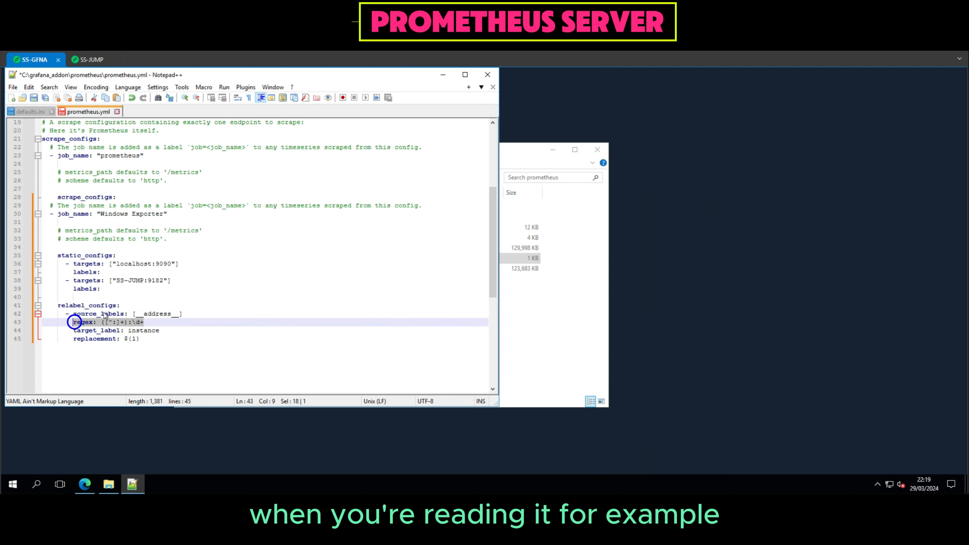
# Save the edited prometheus.yml with the pasted Windows Exporter configuration and close Notepad++.
pyautogui.click(163, 287)
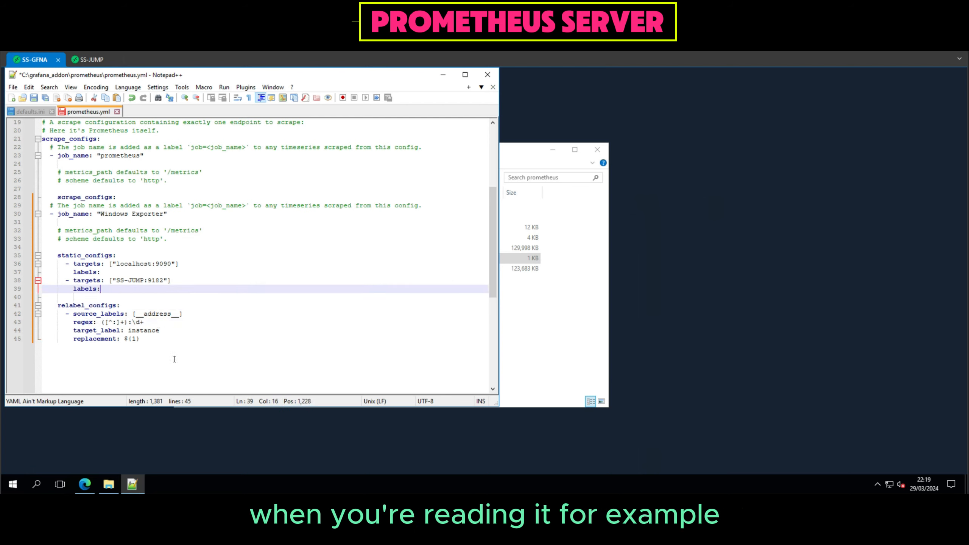
pyautogui.click(151, 331)
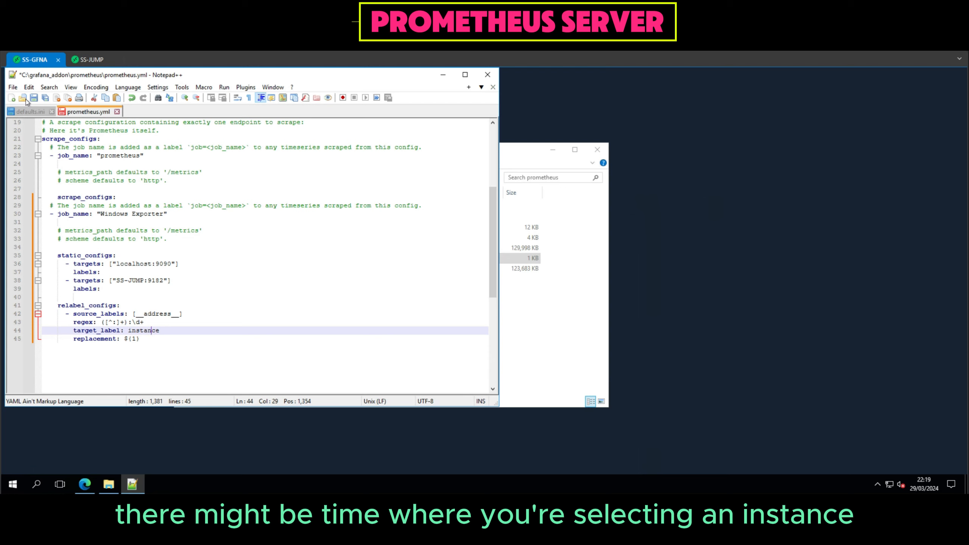
pyautogui.hotkey('ctrl', 's')
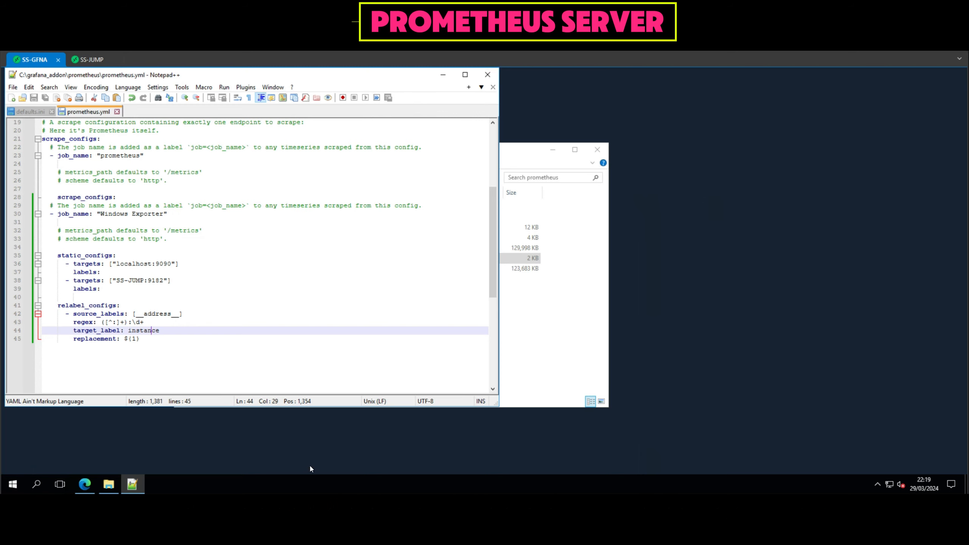
pyautogui.click(488, 76)
pyautogui.click(101, 353)
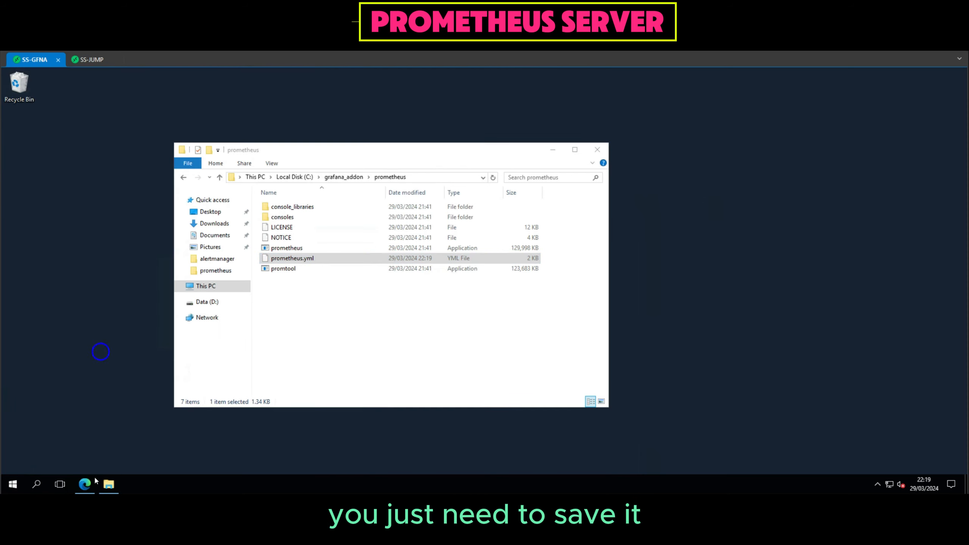
# Switch to the Edge browser and open the Prometheus web interface at localhost:9090 in a new tab.
pyautogui.click(86, 486)
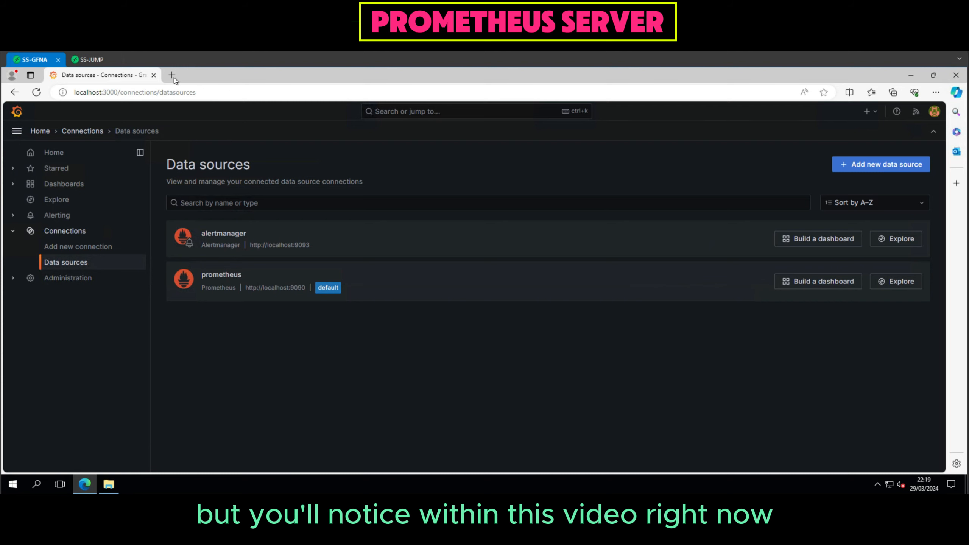
pyautogui.click(171, 75)
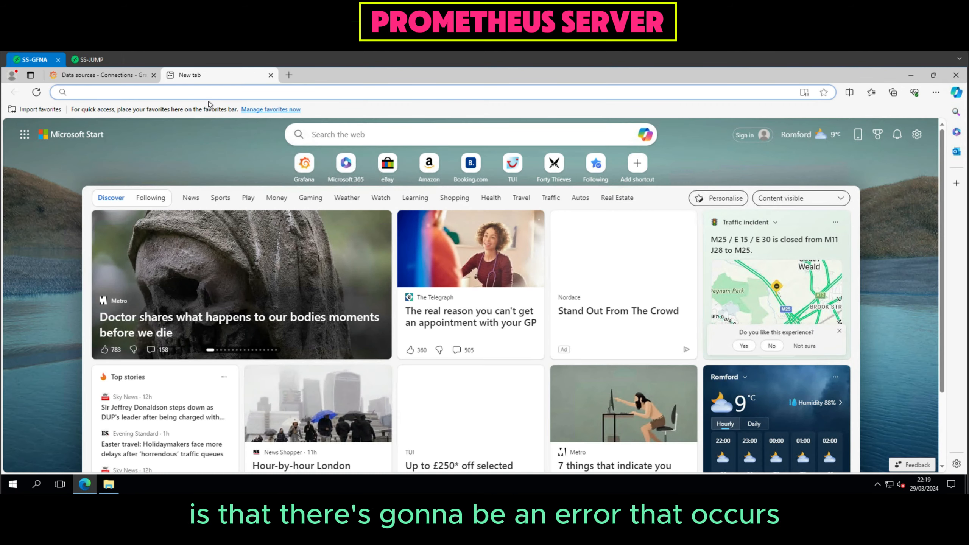
pyautogui.write('local')
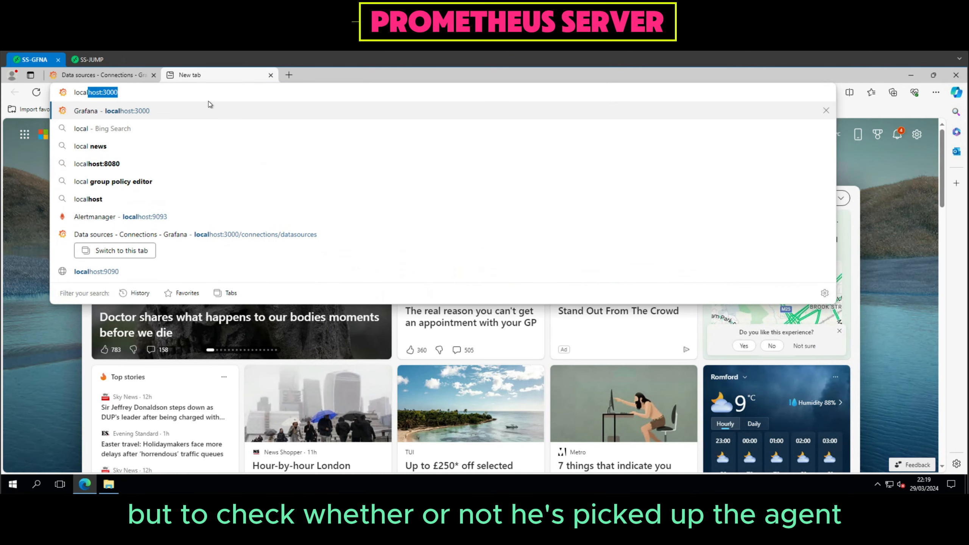
pyautogui.write('host:')
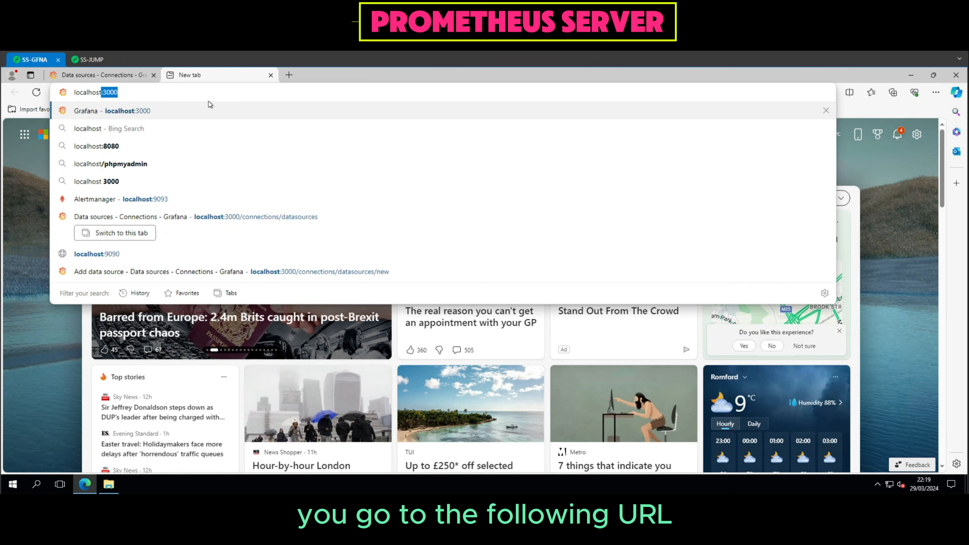
pyautogui.write('9090')
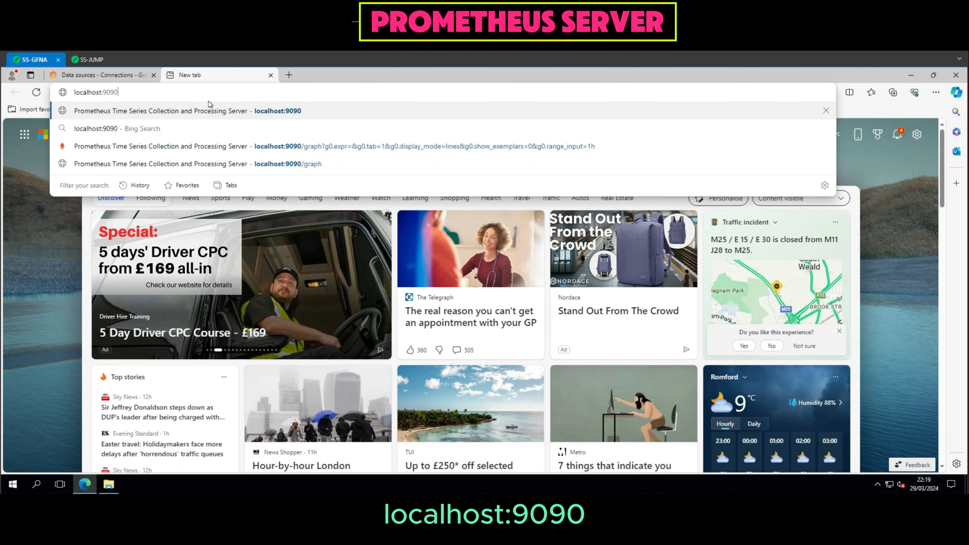
pyautogui.press('Return')
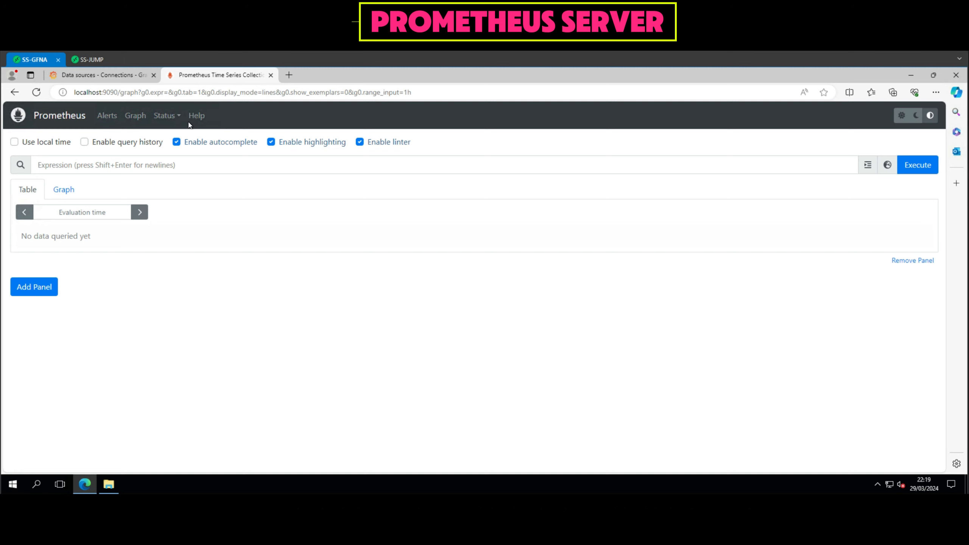
# Open the Prometheus Targets status page and reload it to check which endpoints are being scraped.
pyautogui.click(172, 116)
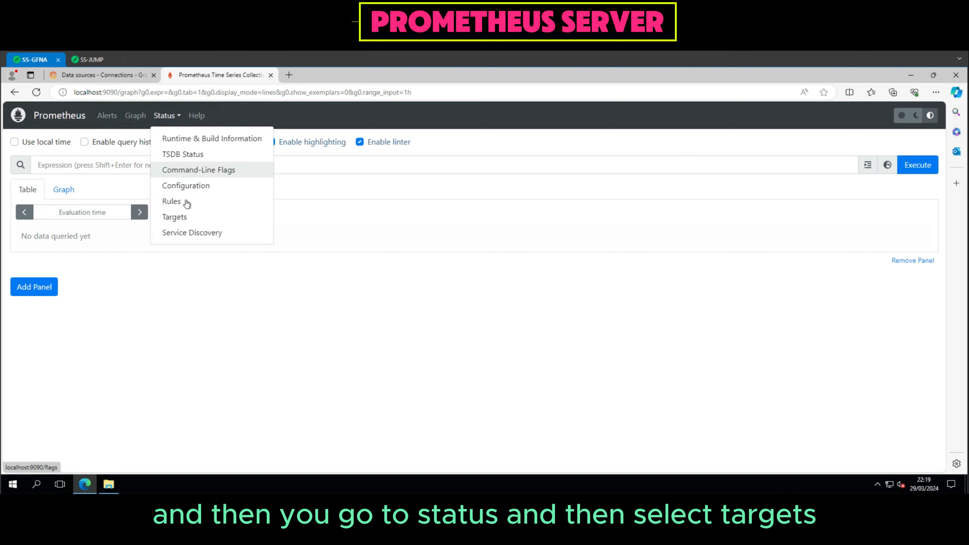
pyautogui.click(184, 217)
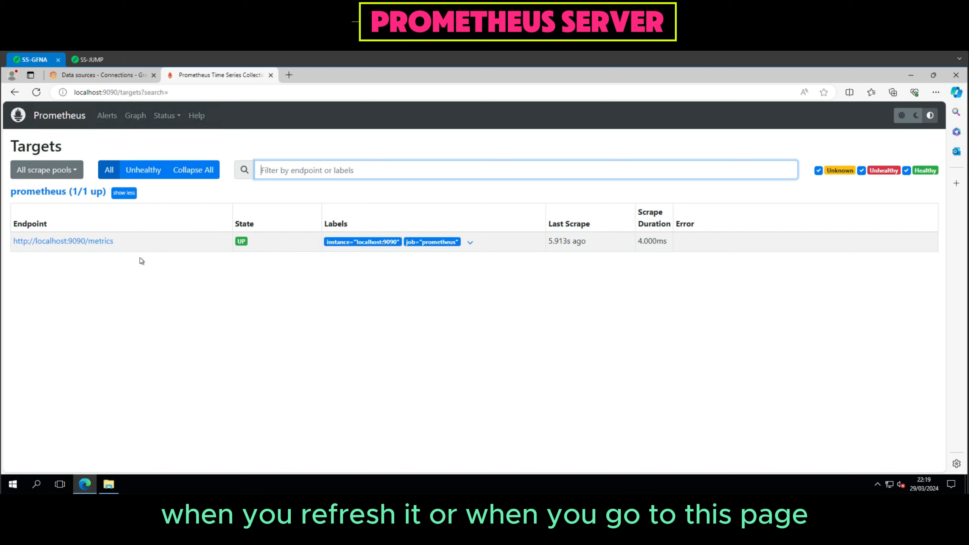
pyautogui.click(261, 93)
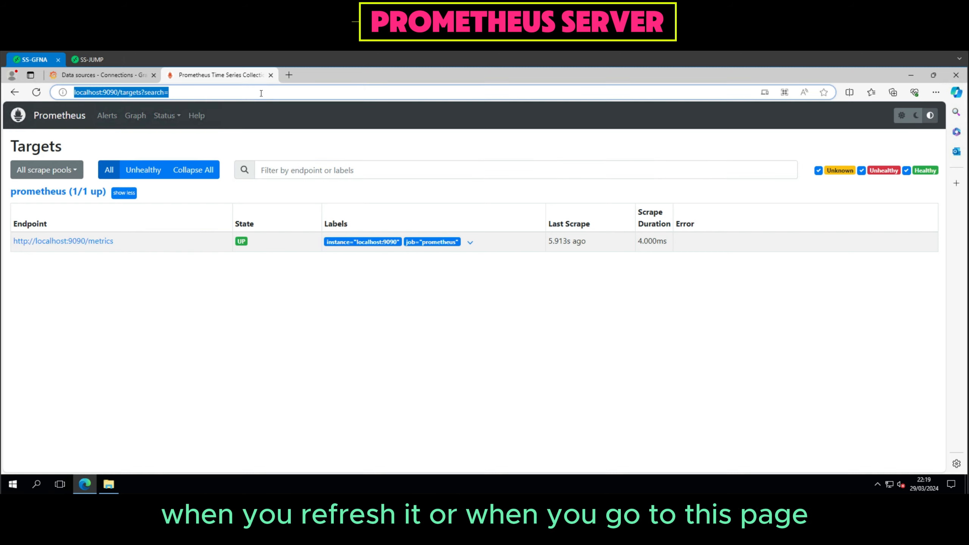
pyautogui.press('Return')
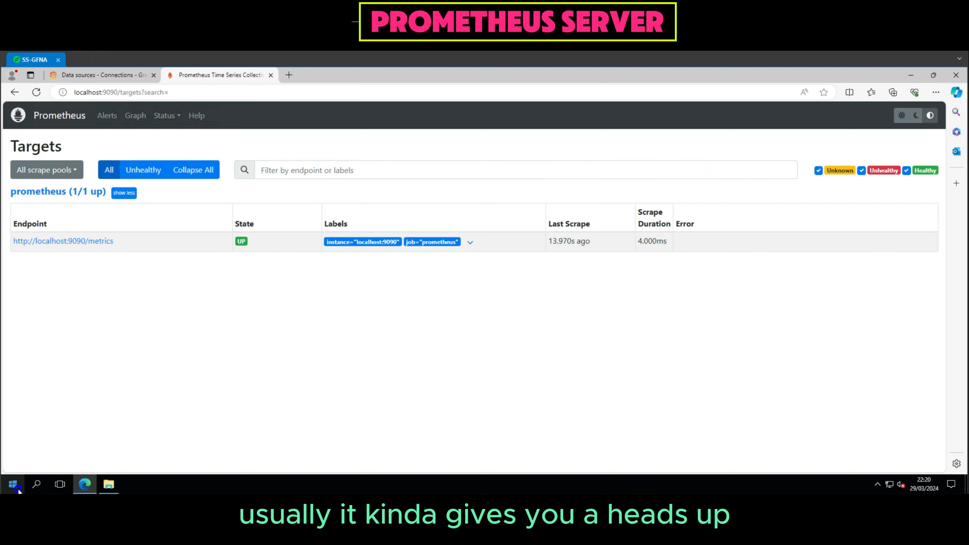
# Try to restart the prometheus service from the Windows Services console.
pyautogui.click(18, 490)
pyautogui.write('se')
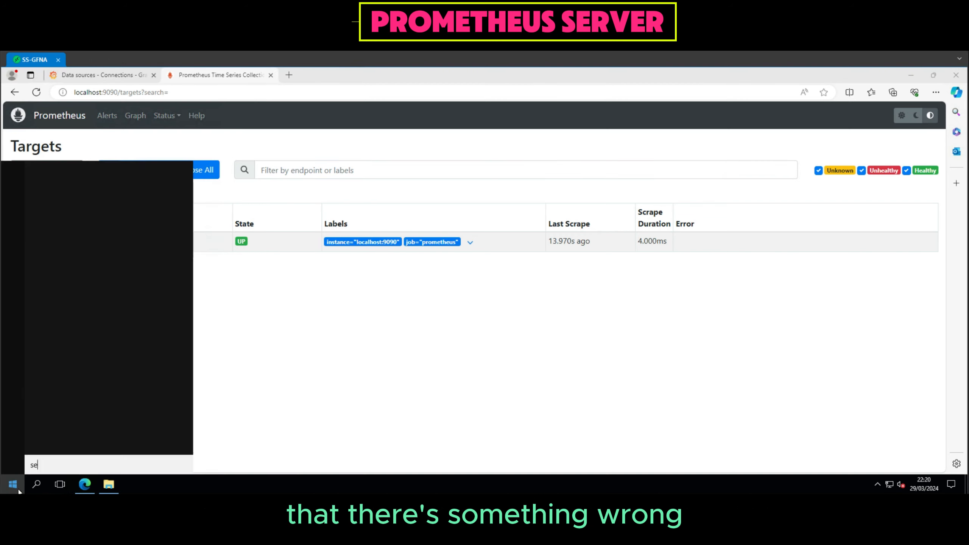
pyautogui.write('rvices')
pyautogui.press('Return')
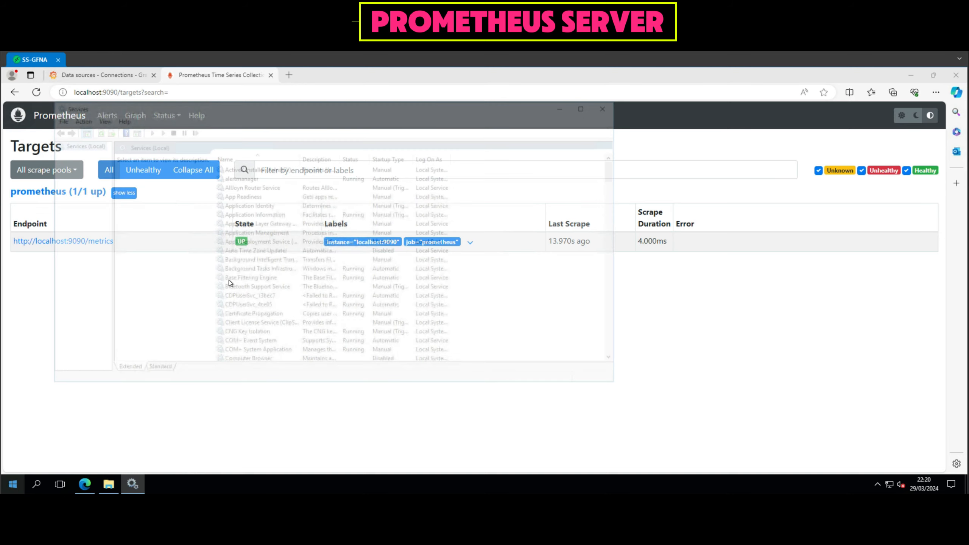
pyautogui.click(266, 277)
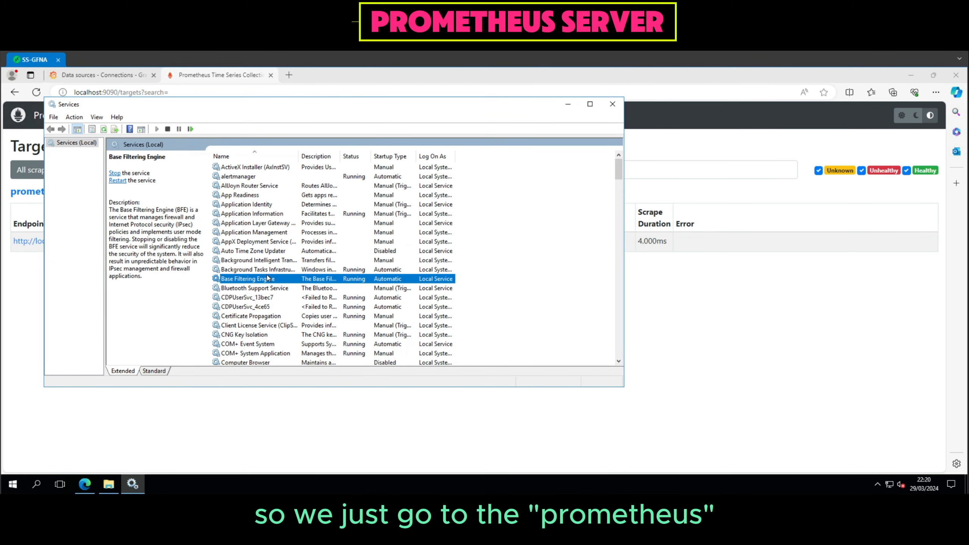
pyautogui.write('pro')
pyautogui.click(259, 262)
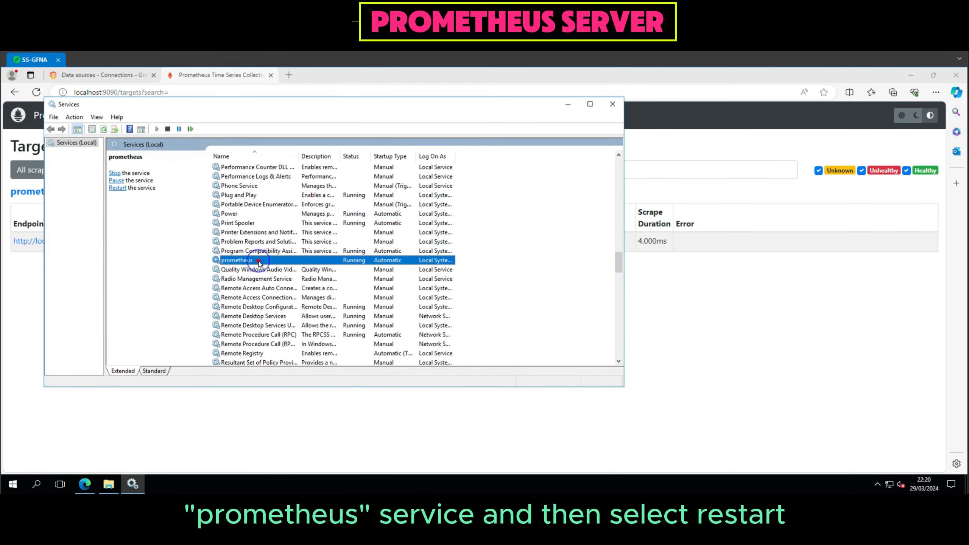
pyautogui.rightClick(259, 261)
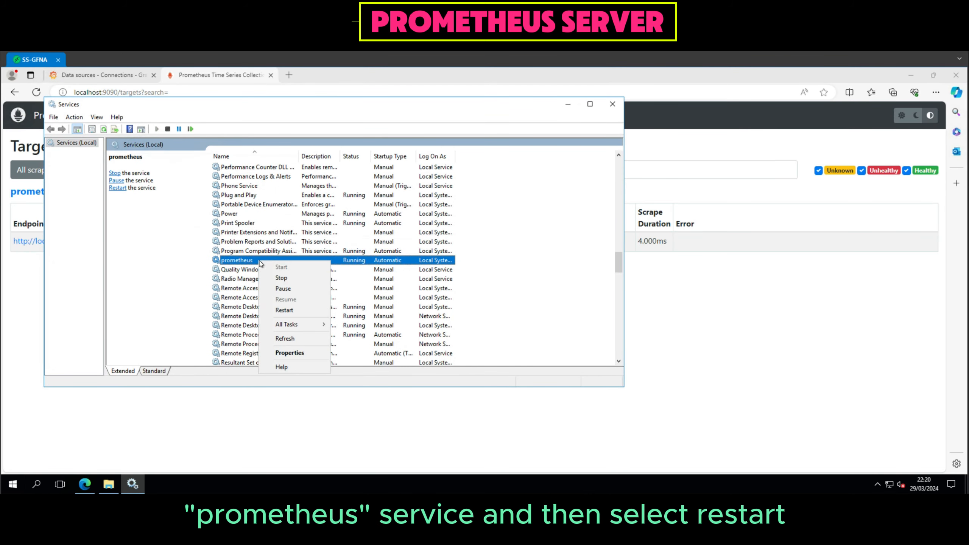
pyautogui.click(300, 311)
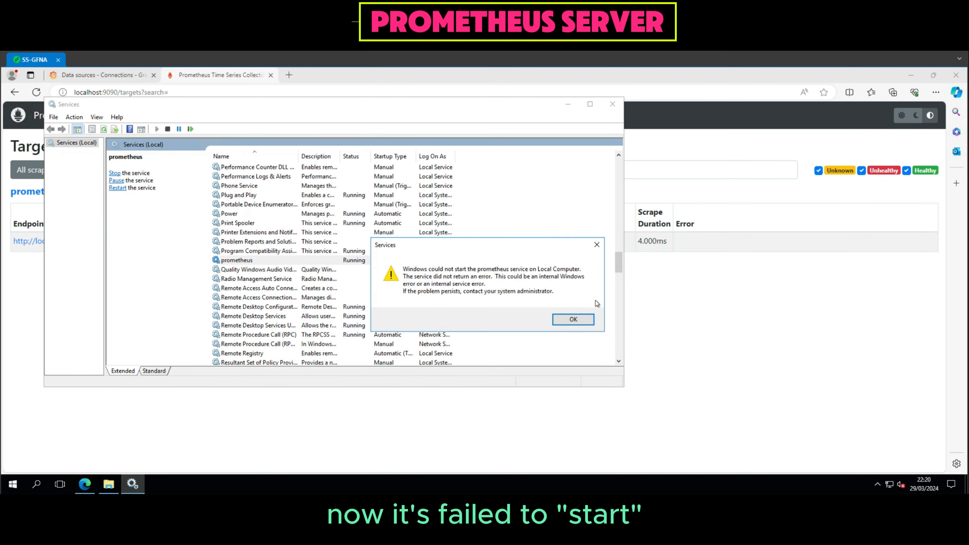
pyautogui.click(568, 320)
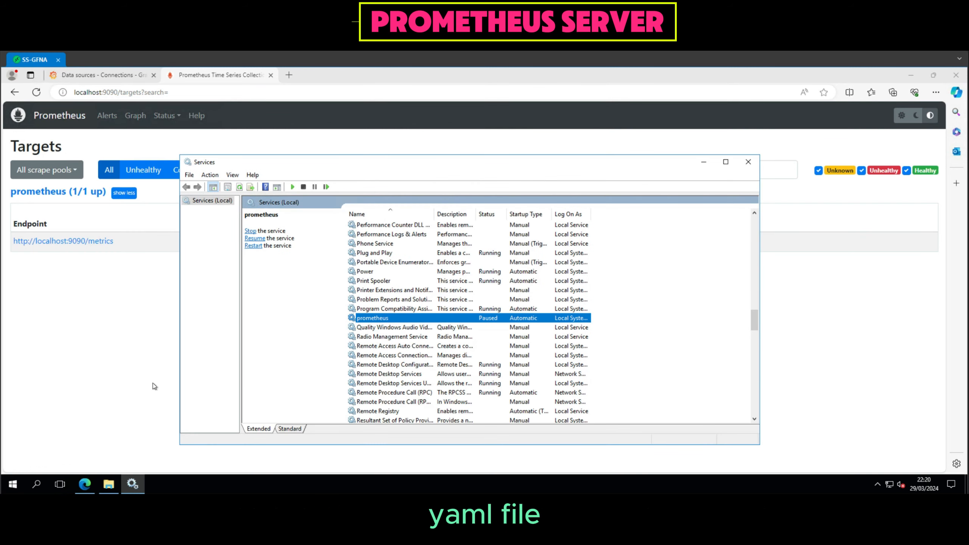
# Reopen prometheus.yml from the C:\grafana_addon\prometheus folder in Notepad++.
pyautogui.click(109, 484)
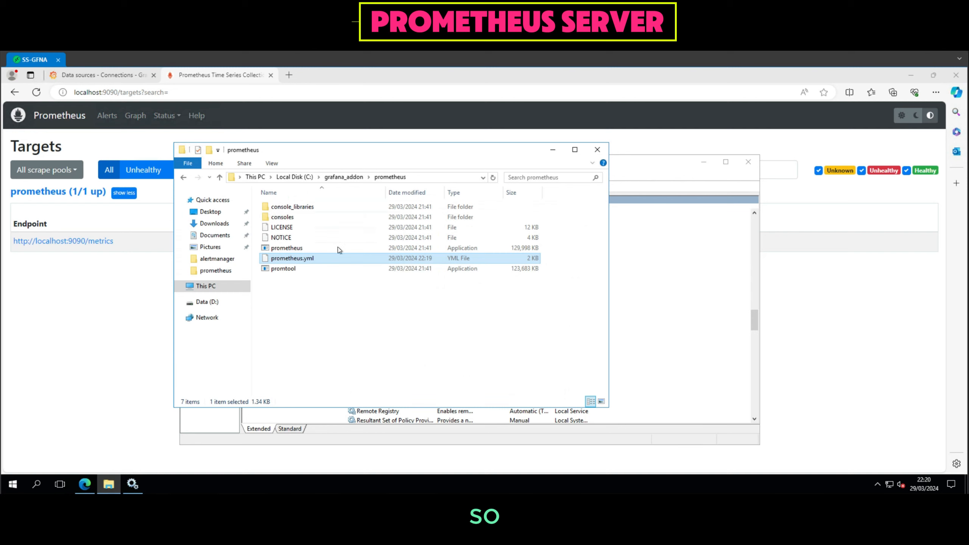
pyautogui.rightClick(335, 261)
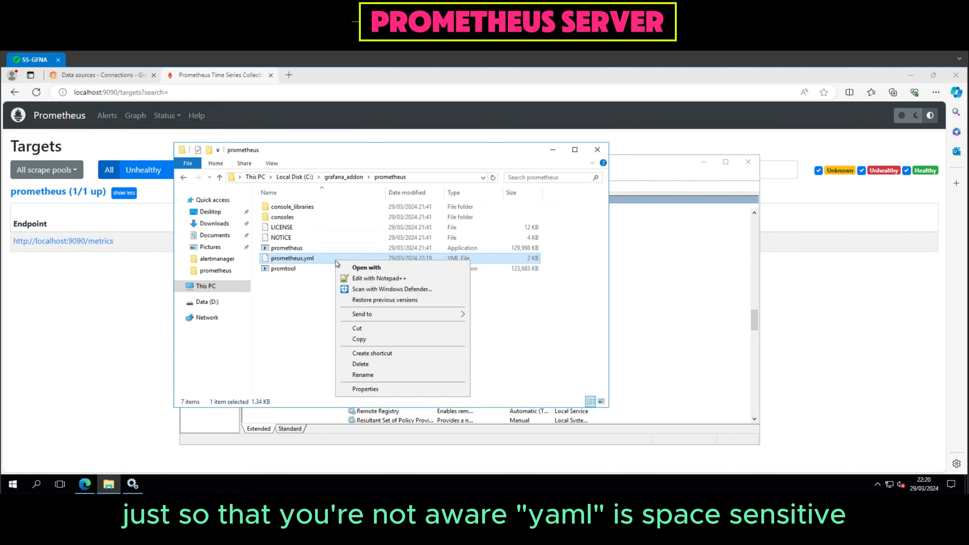
pyautogui.click(383, 278)
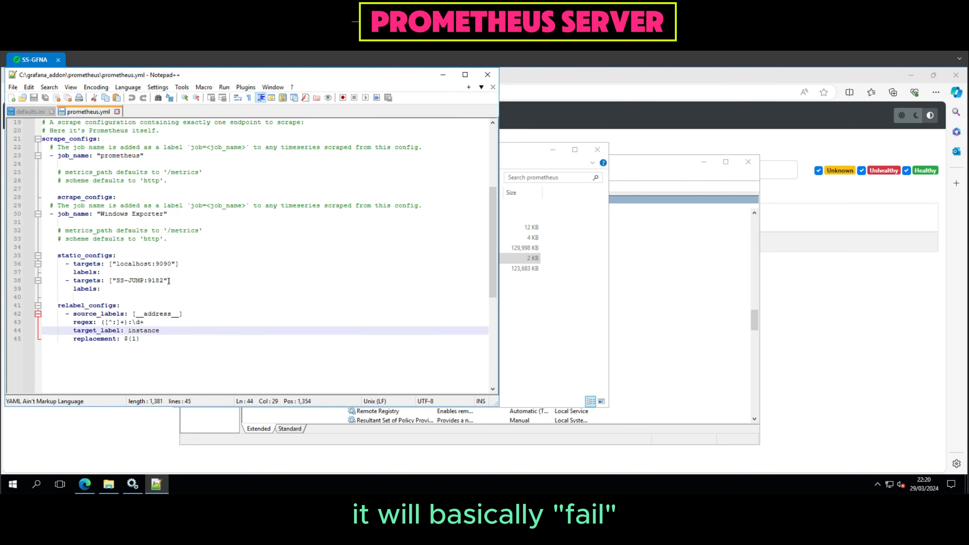
# Replace the scrape section with one scrape_configs block for job "Windows Exporter", targets localhost:9090 and SS-JUMP:9182, plus relabel_configs, then save and close the file.
pyautogui.scroll(2, 168, 281)
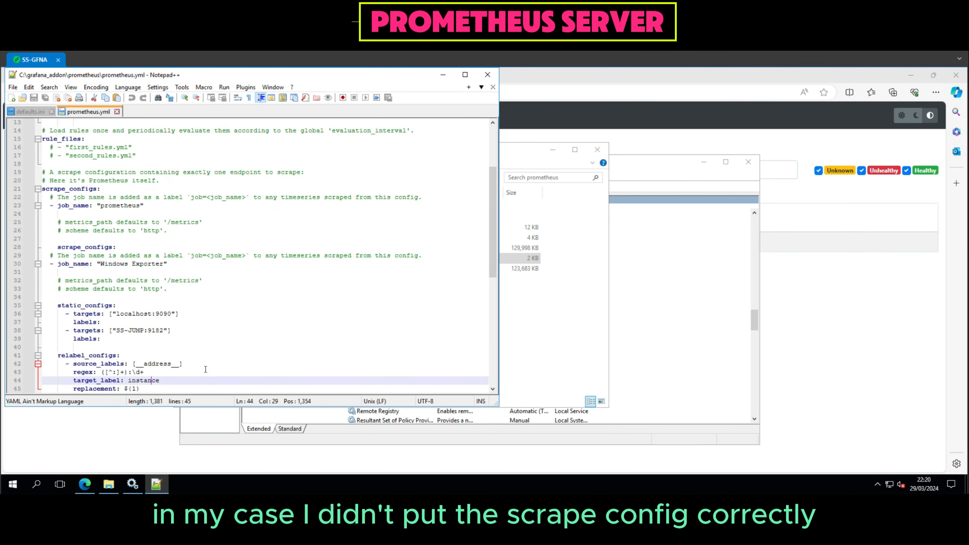
pyautogui.scroll(-1, 191, 371)
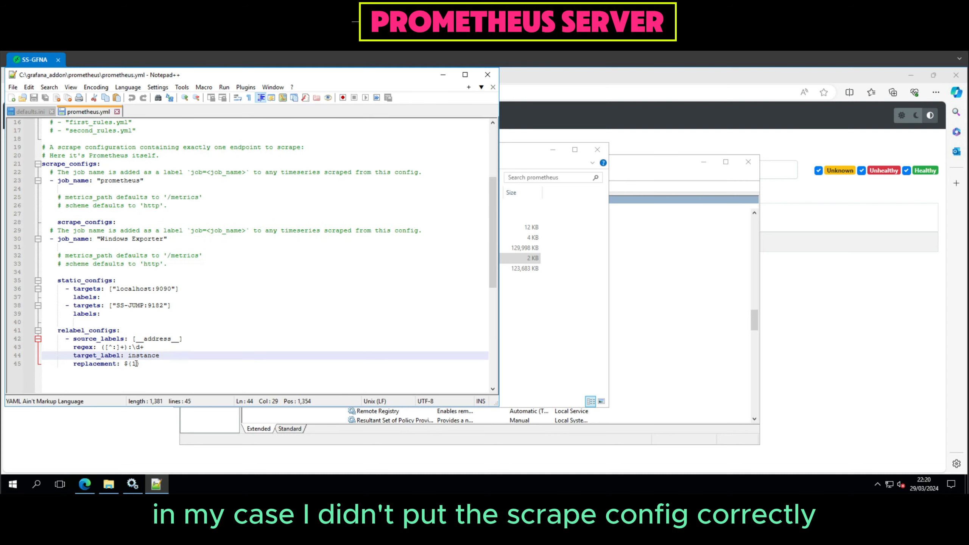
pyautogui.moveTo(138, 363); pyautogui.dragTo(49, 224)
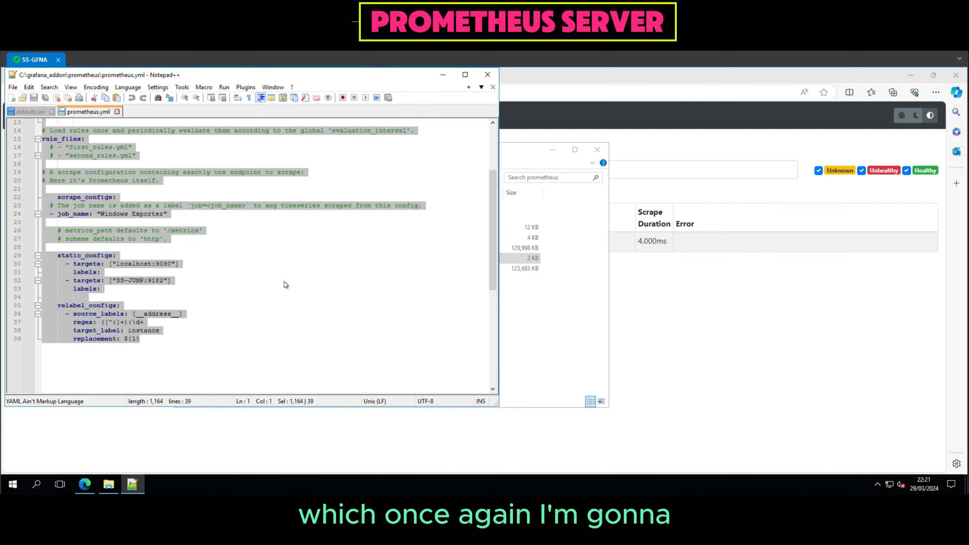
pyautogui.hotkey('ctrl', 'v')
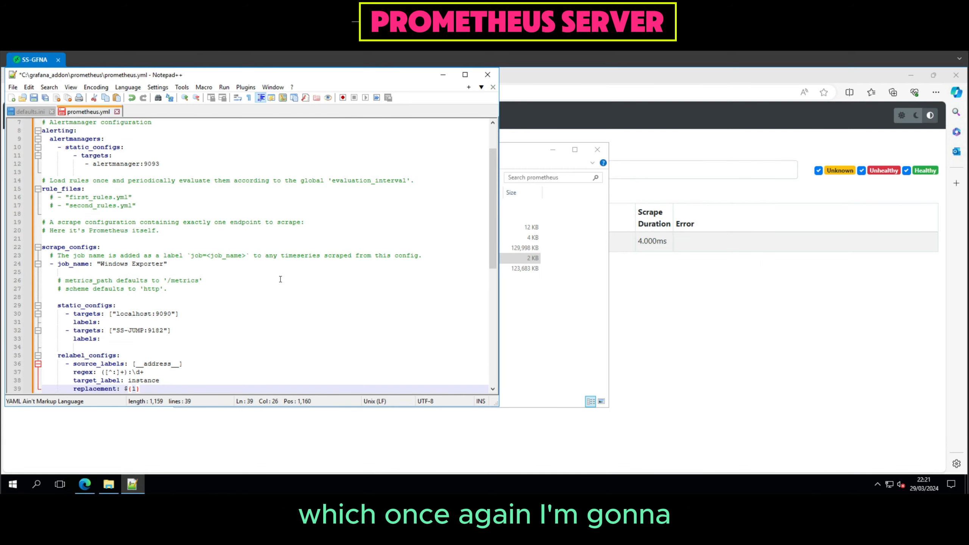
pyautogui.hotkey('ctrl', 's')
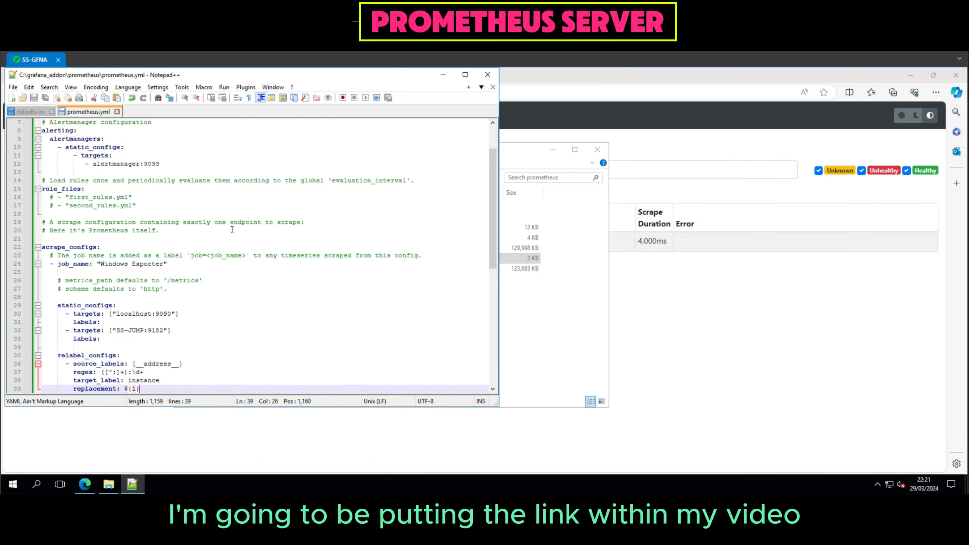
pyautogui.click(492, 79)
pyautogui.click(487, 75)
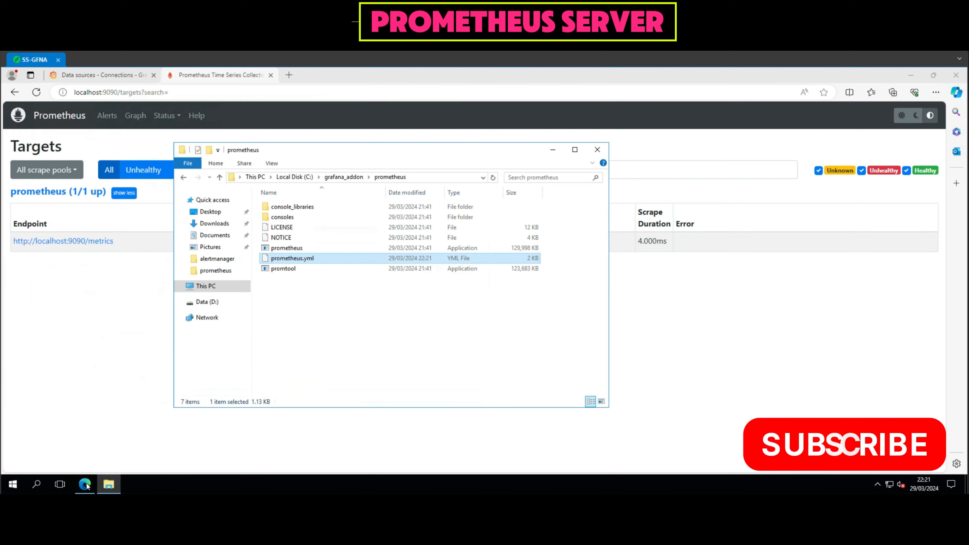
# Restart the prometheus service from the Windows Services console, and close the console and the prometheus folder window.
pyautogui.click(12, 485)
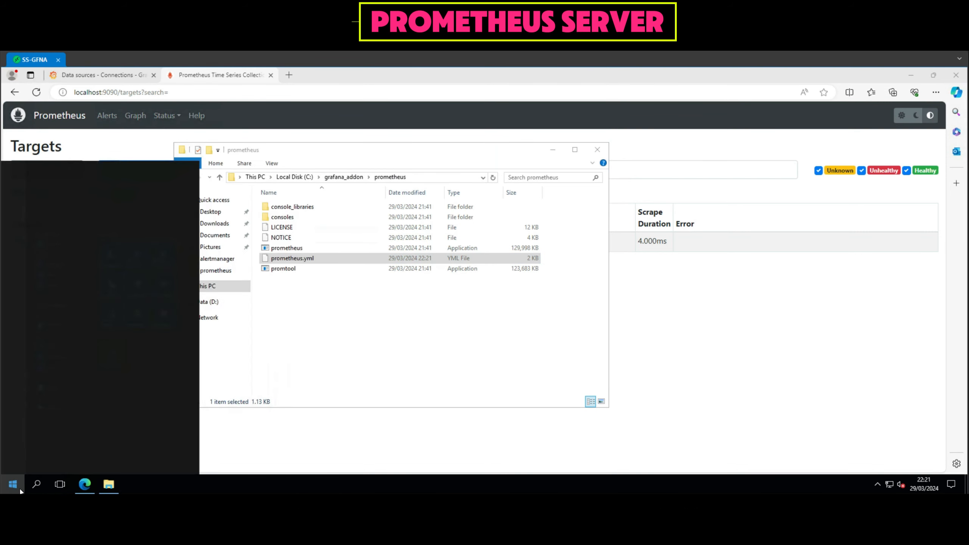
pyautogui.write('services')
pyautogui.press('Return')
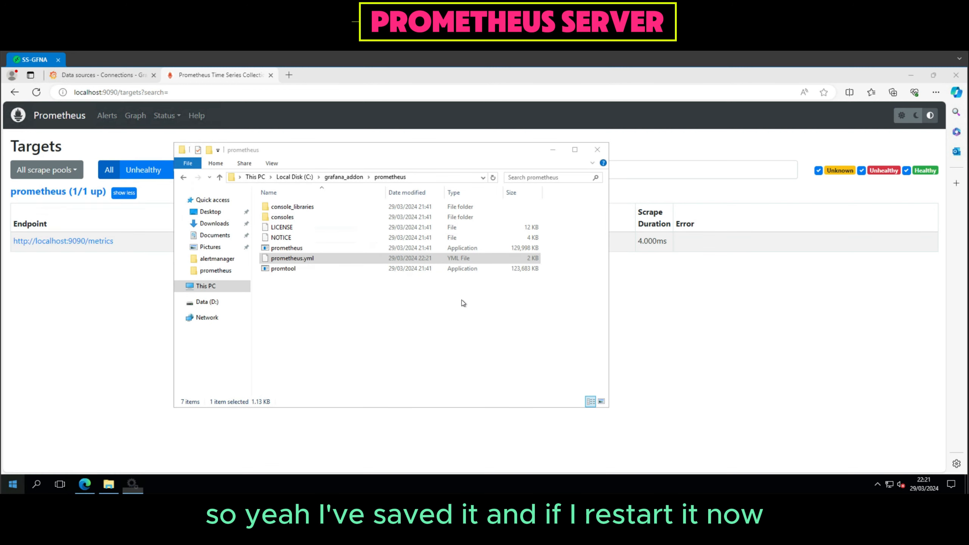
pyautogui.click(394, 328)
pyautogui.write('ser')
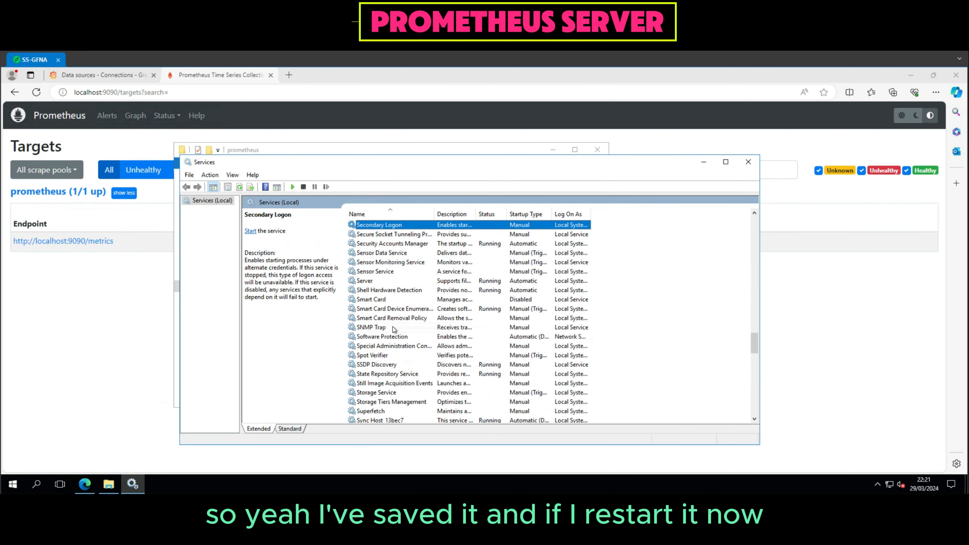
pyautogui.click(388, 300)
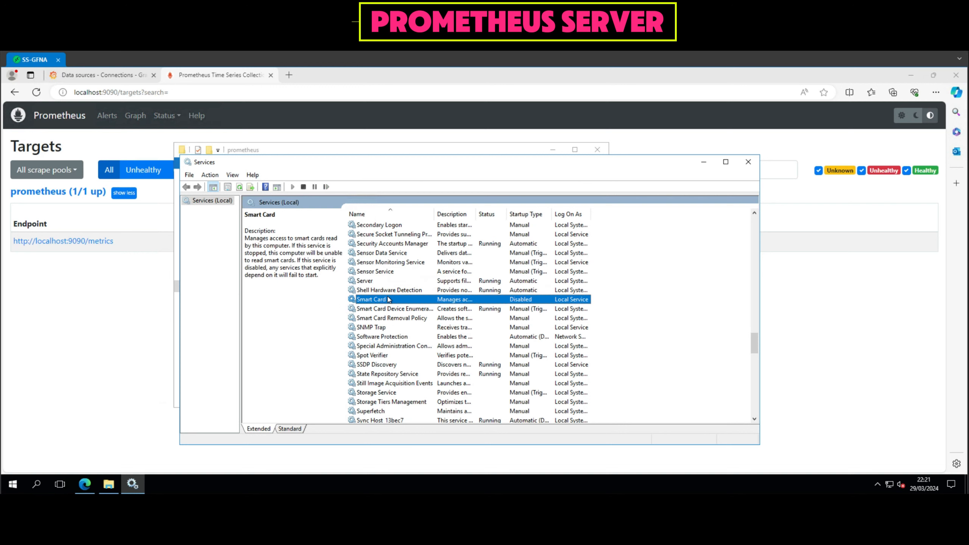
pyautogui.scroll(9, 389, 300)
pyautogui.click(388, 300)
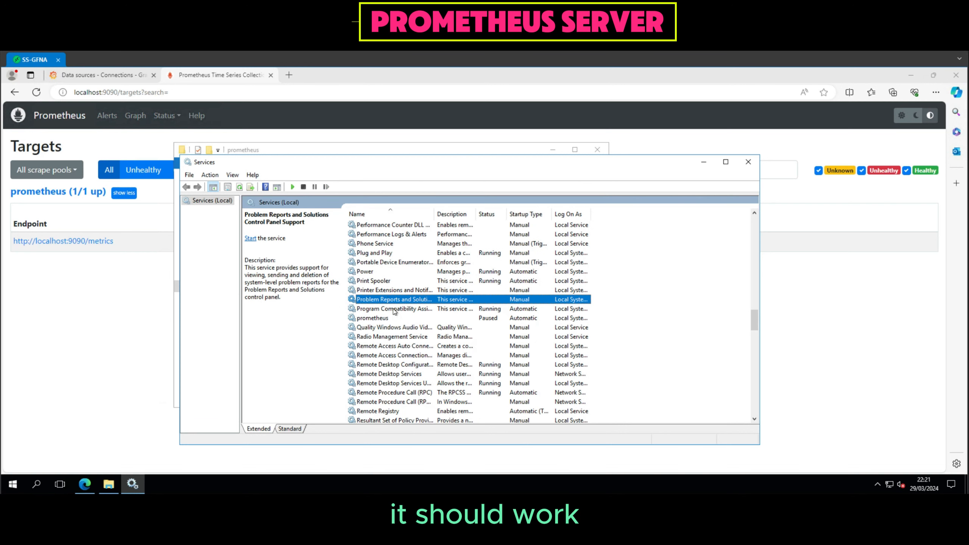
pyautogui.click(387, 318)
pyautogui.rightClick(386, 318)
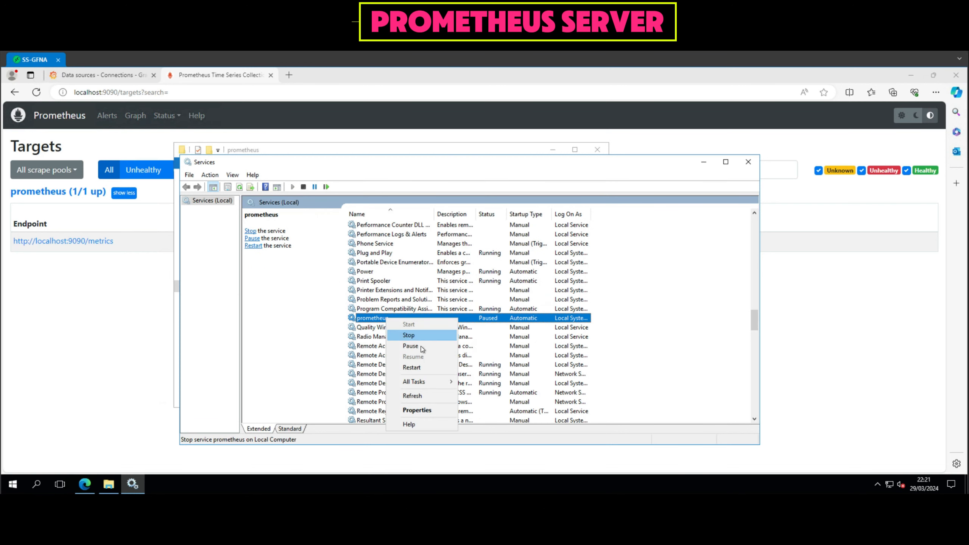
pyautogui.click(416, 367)
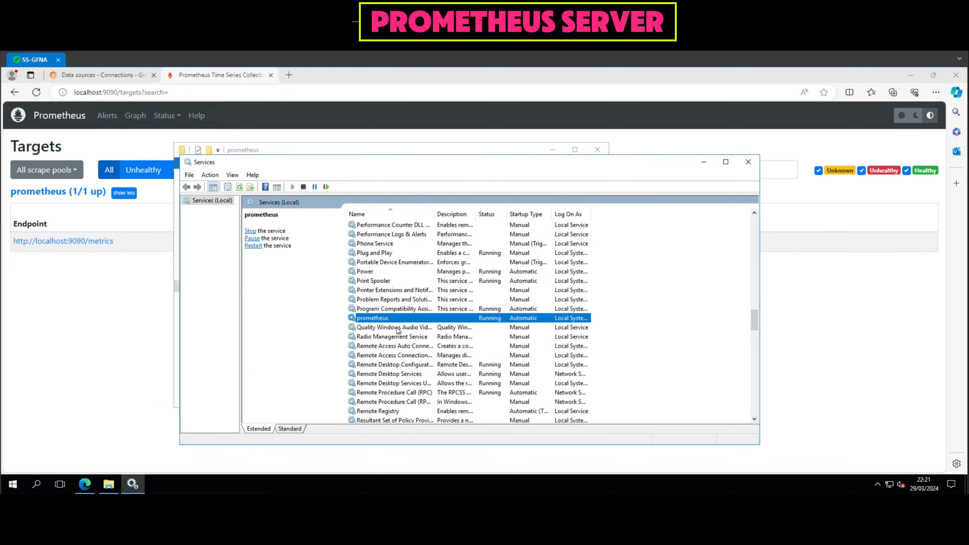
pyautogui.click(748, 163)
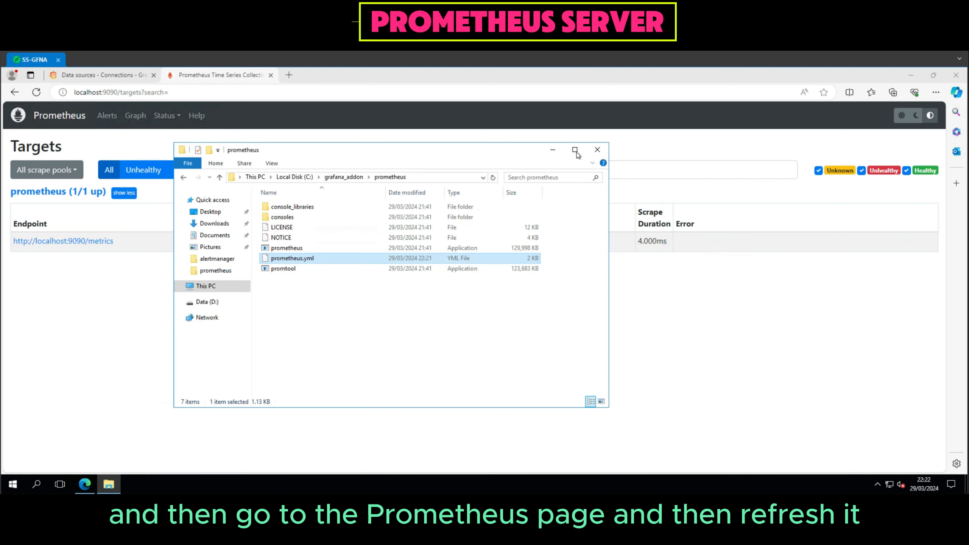
pyautogui.click(600, 151)
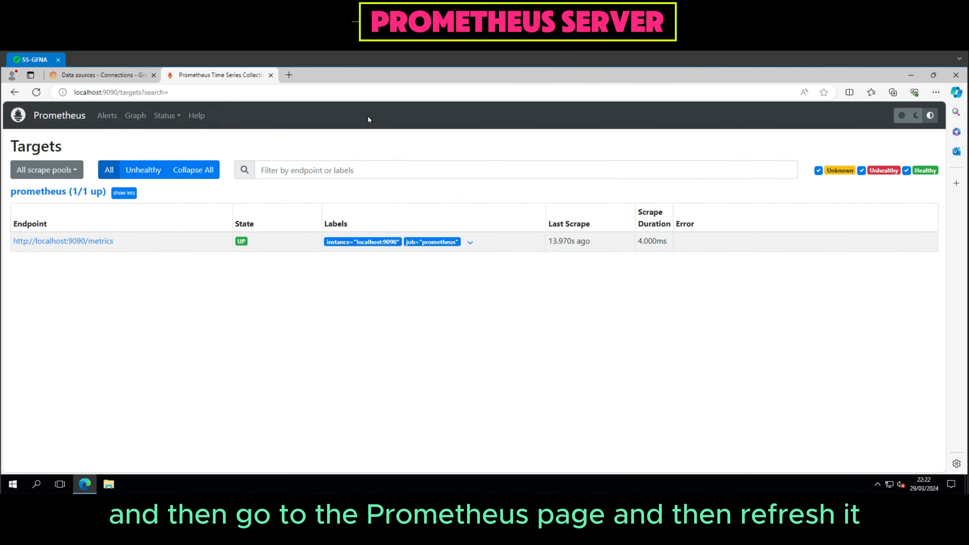
# Reload the Prometheus Targets page and expand the Windows Exporter job to check the state of its endpoints.
pyautogui.click(374, 96)
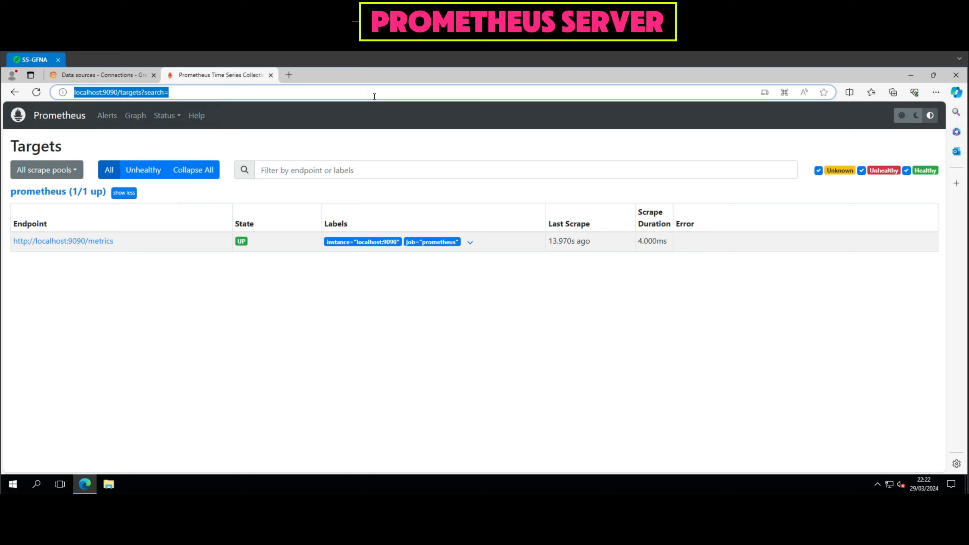
pyautogui.press('Return')
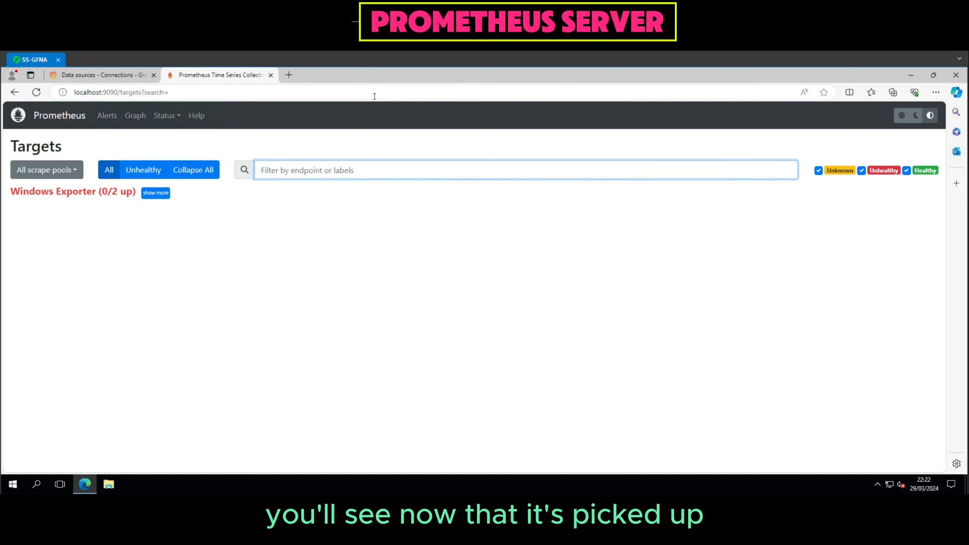
pyautogui.click(160, 196)
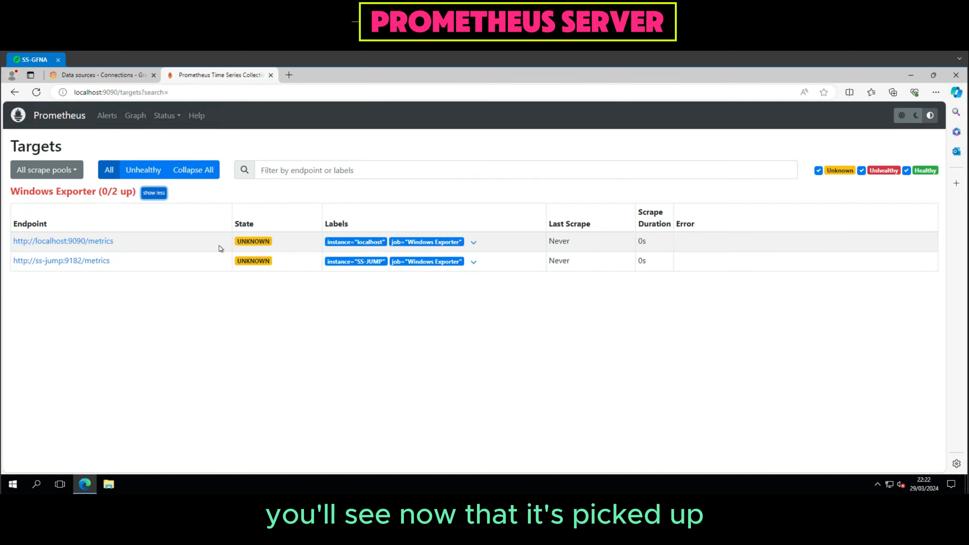
pyautogui.click(295, 94)
pyautogui.press('Return')
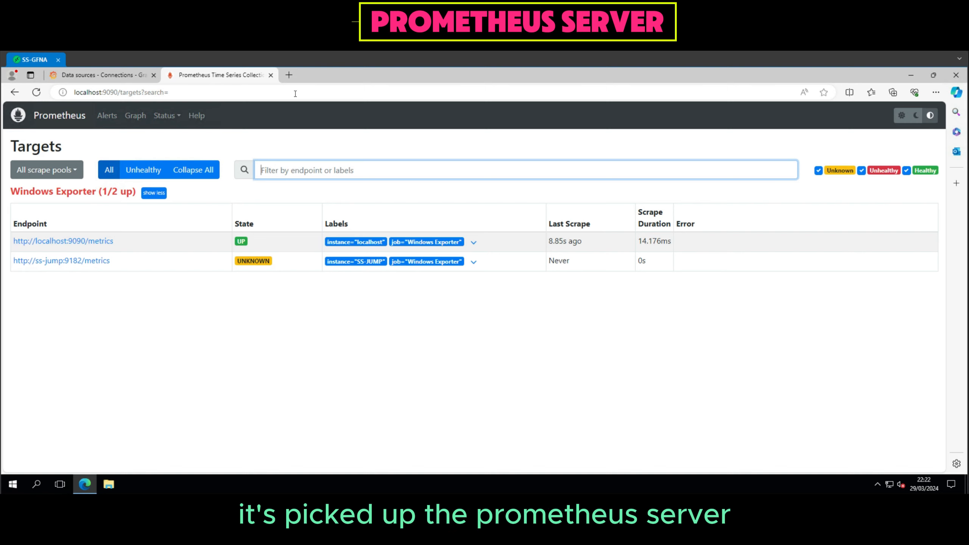
pyautogui.click(295, 94)
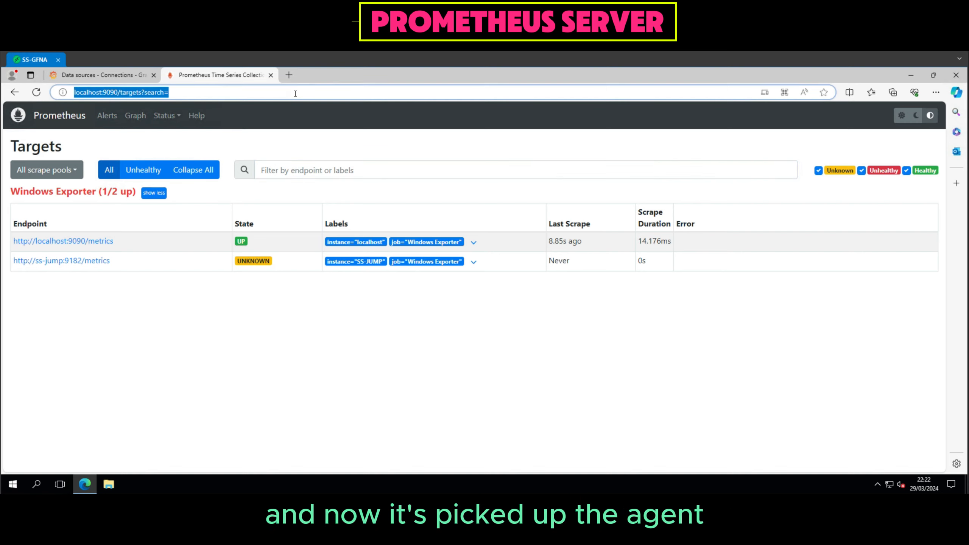
pyautogui.press('Return')
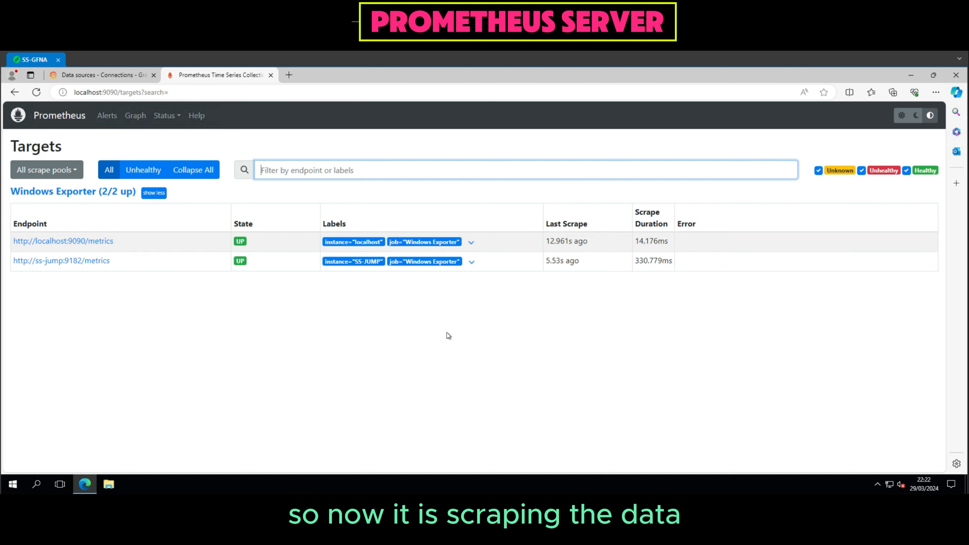
# Switch to Grafana, open Explore with the prometheus data source and choose the metric up for query A.
pyautogui.click(106, 78)
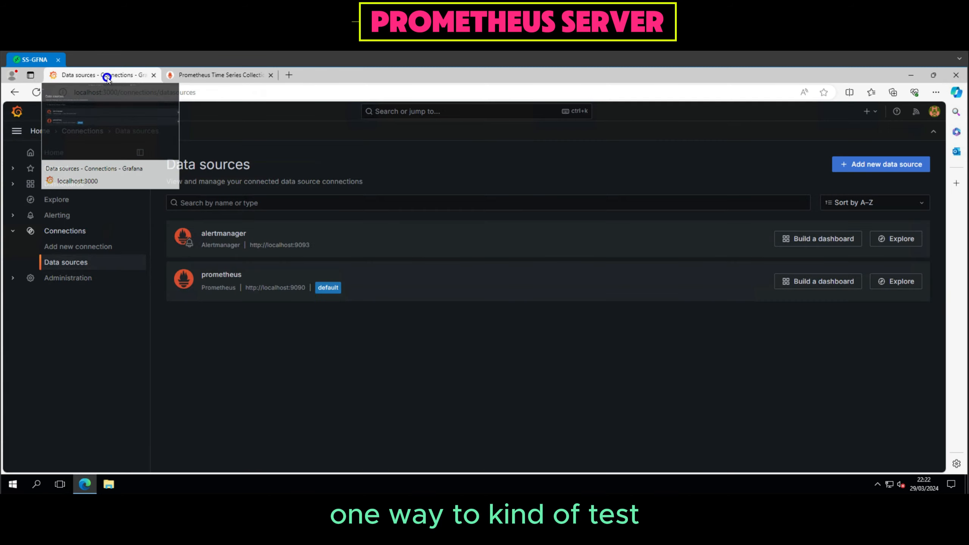
pyautogui.click(67, 206)
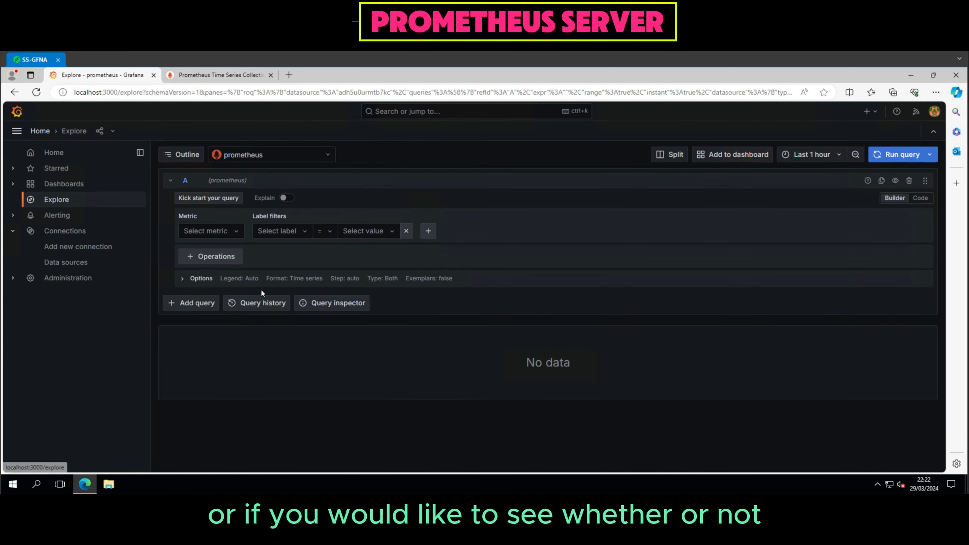
pyautogui.click(231, 231)
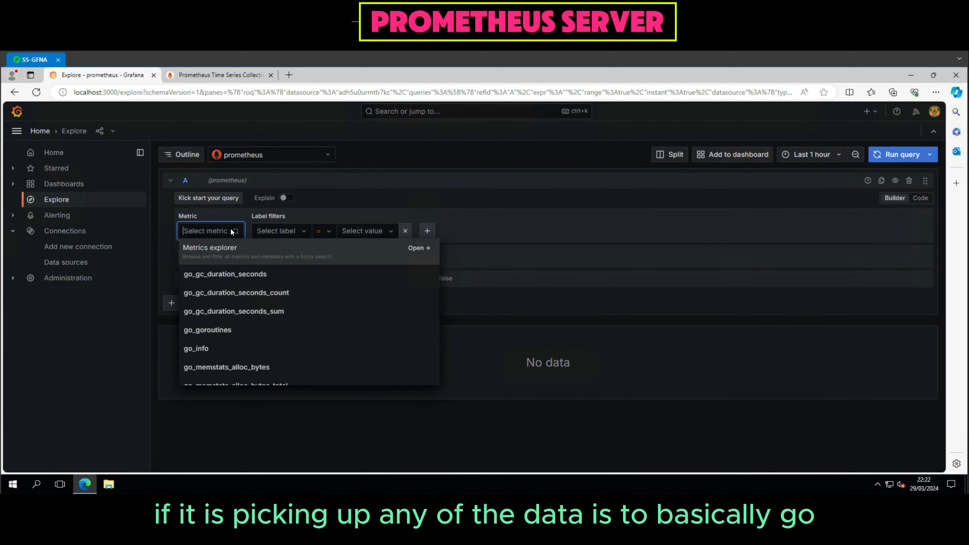
pyautogui.click(227, 251)
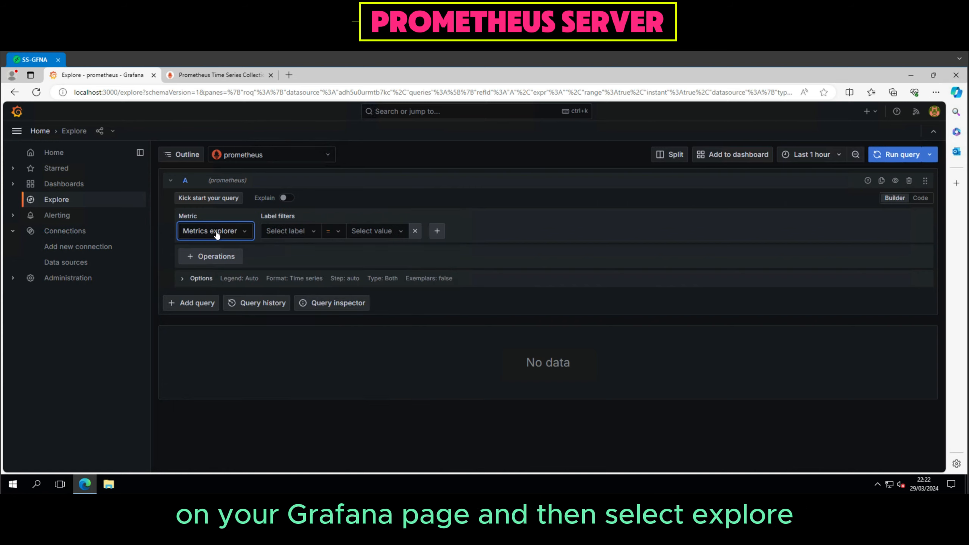
pyautogui.click(216, 231)
pyautogui.write('up')
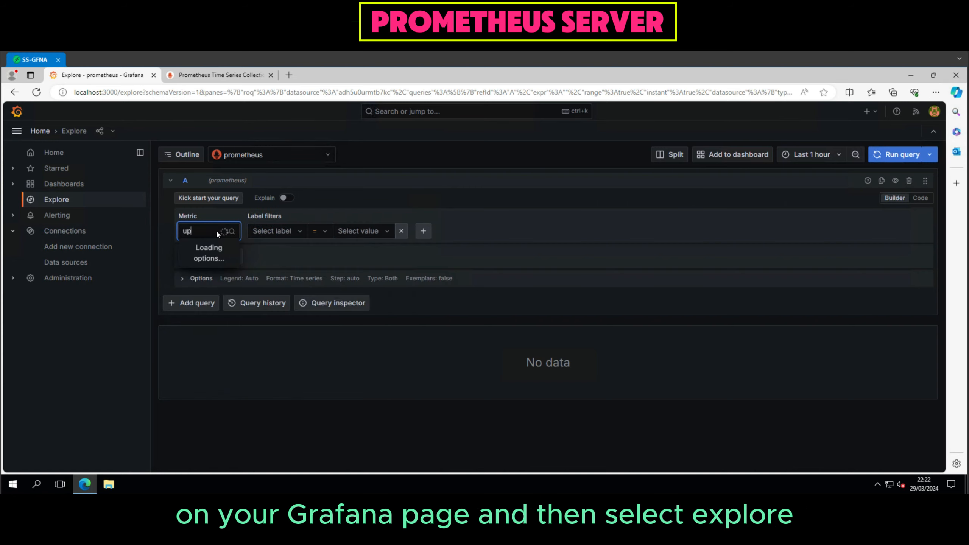
pyautogui.press('Return')
# Filter the up query by instance = SS-JUMP, run it and examine the graph and raw result.
pyautogui.click(291, 236)
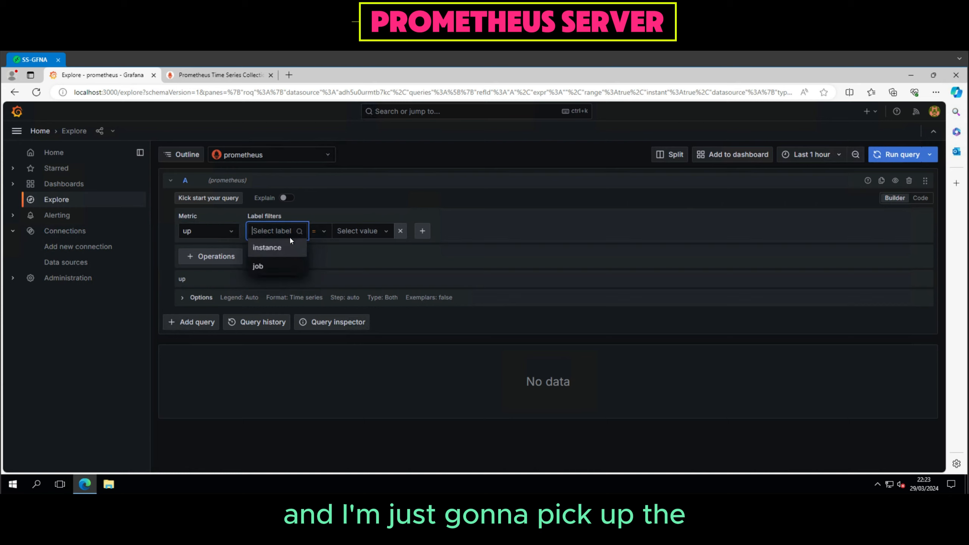
pyautogui.click(285, 249)
pyautogui.click(354, 233)
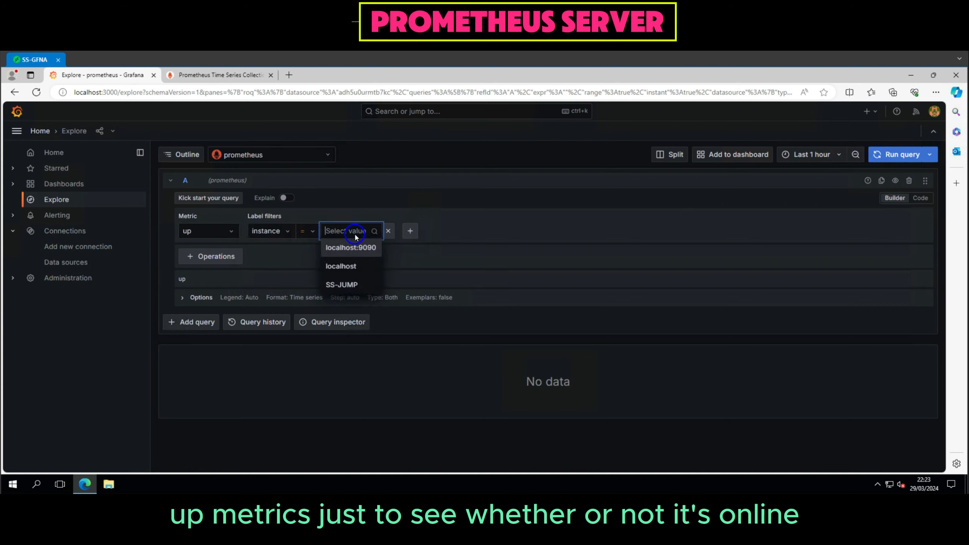
pyautogui.click(357, 286)
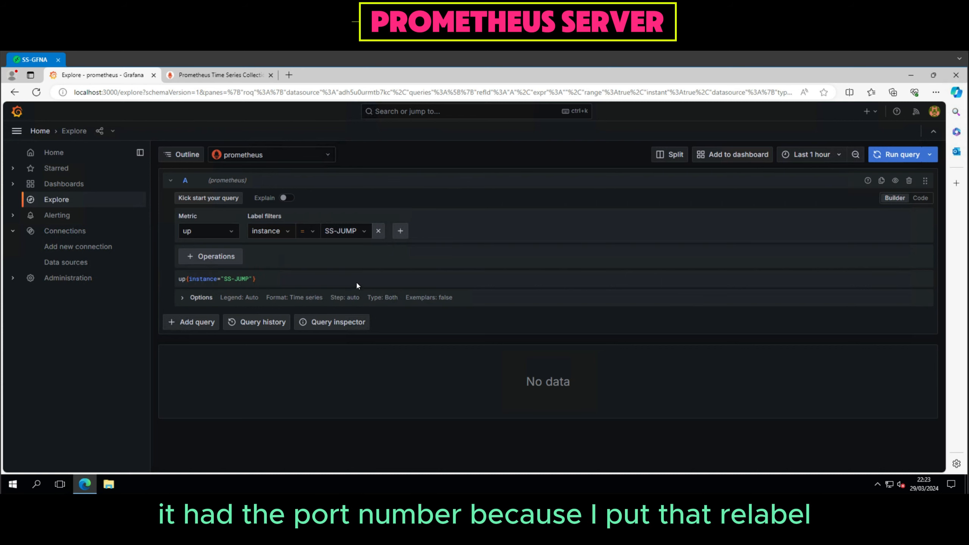
pyautogui.click(888, 157)
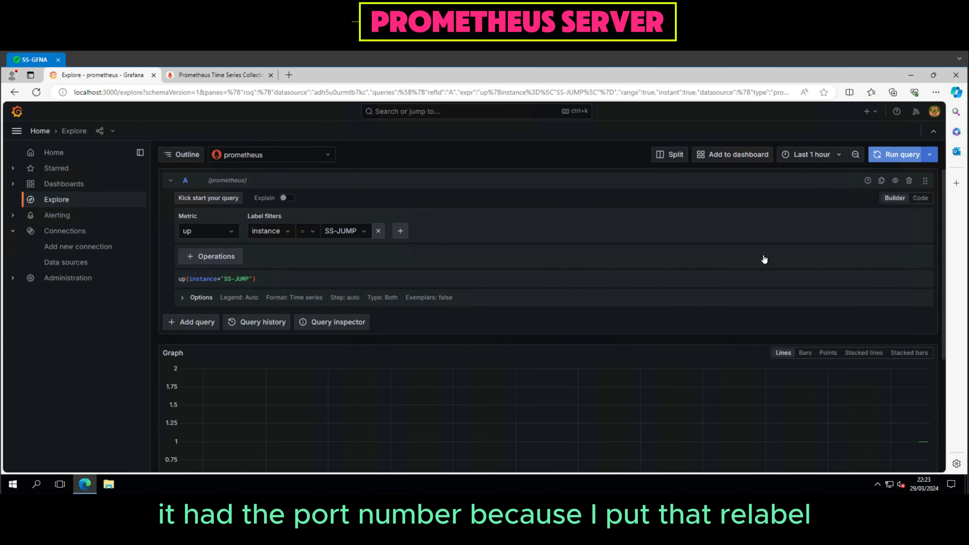
pyautogui.scroll(-3, 548, 323)
pyautogui.scroll(-1, 548, 324)
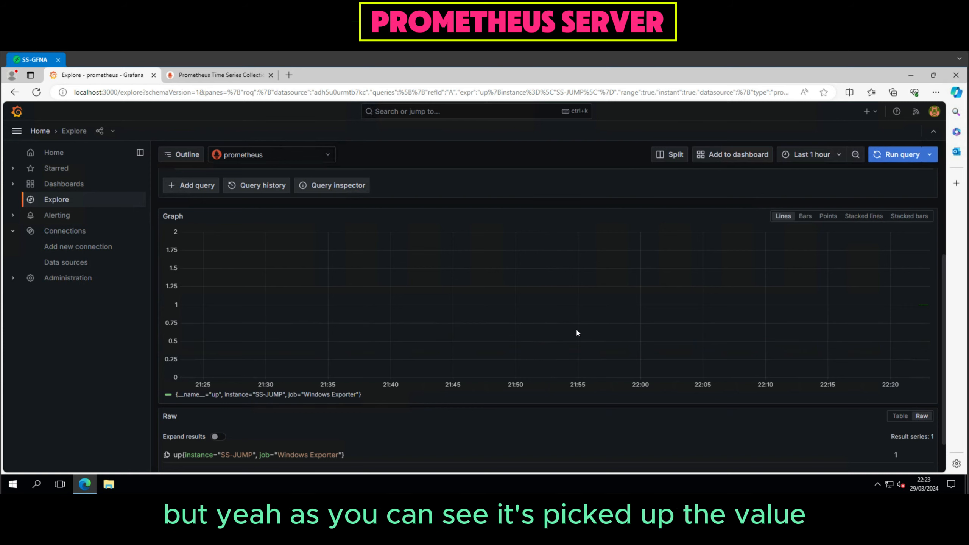
pyautogui.scroll(4, 577, 333)
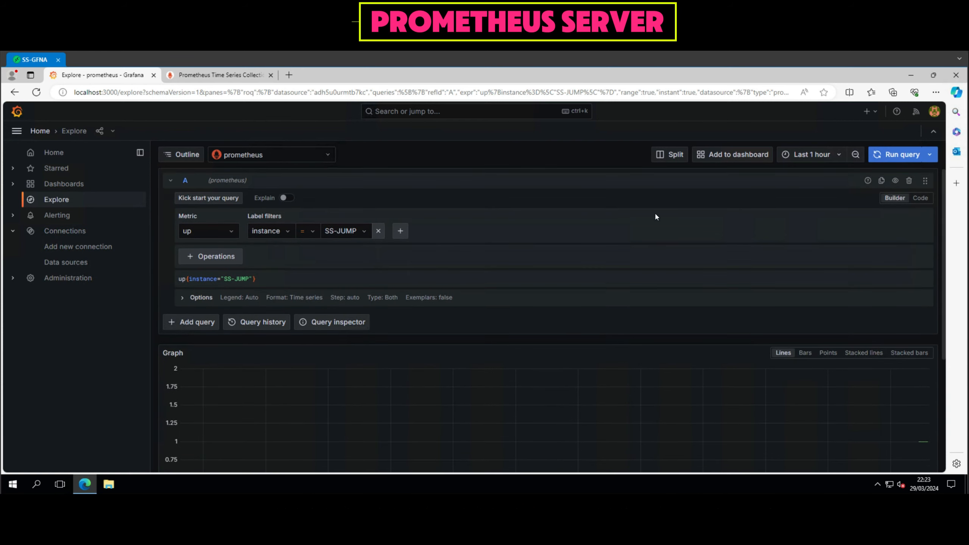
# Change the query's metric to process_cpu_seconds_total for the SS-JUMP instance, run it and examine the graph and raw result.
pyautogui.click(209, 235)
pyautogui.write('cpu')
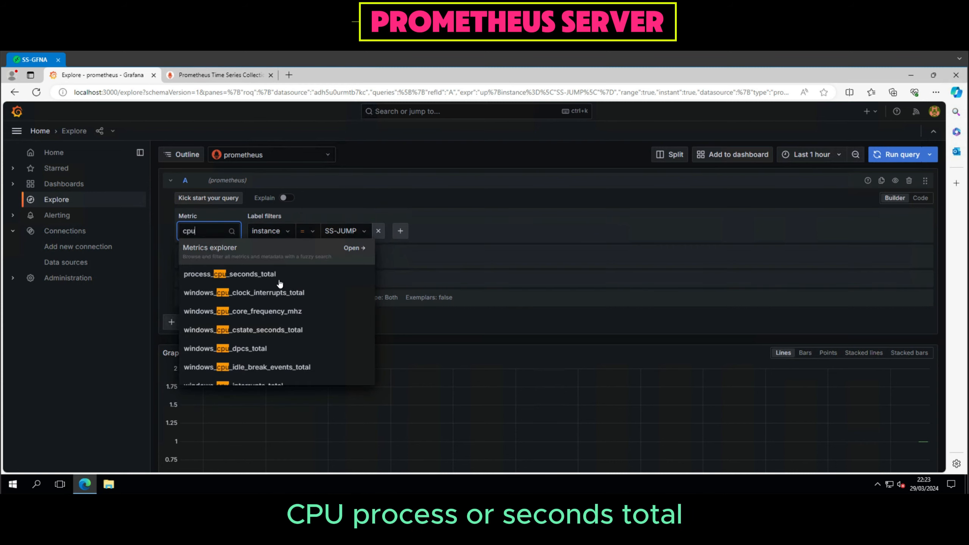
pyautogui.click(278, 274)
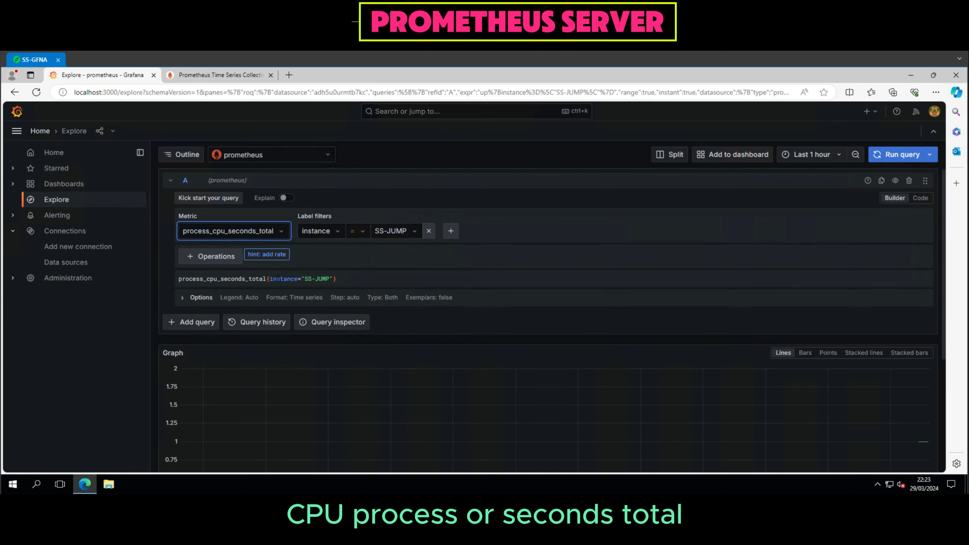
pyautogui.click(889, 155)
pyautogui.scroll(-5, 668, 309)
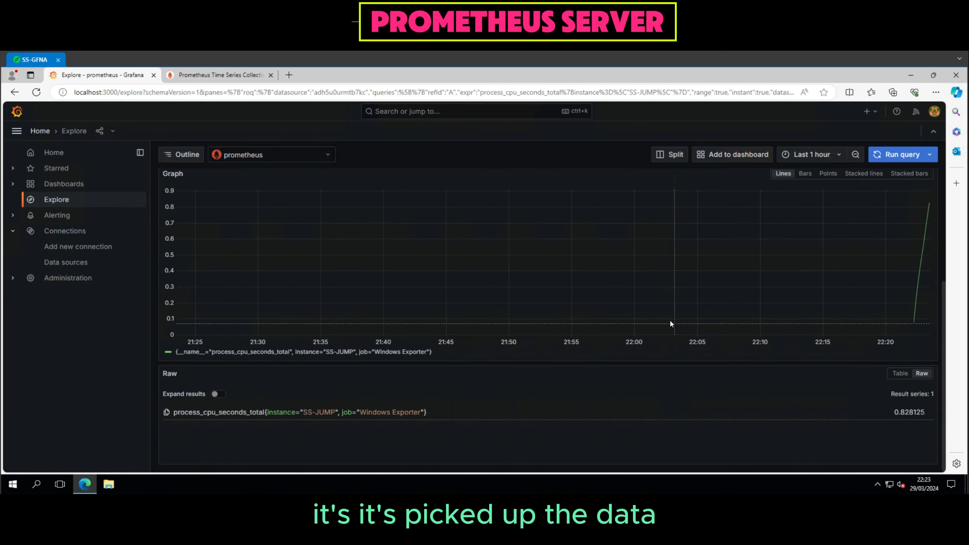
pyautogui.scroll(5, 461, 333)
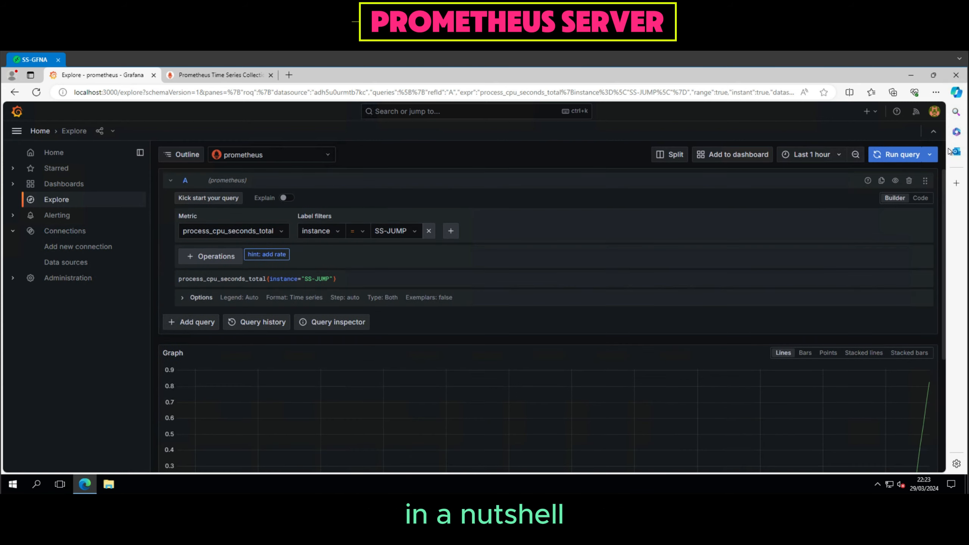